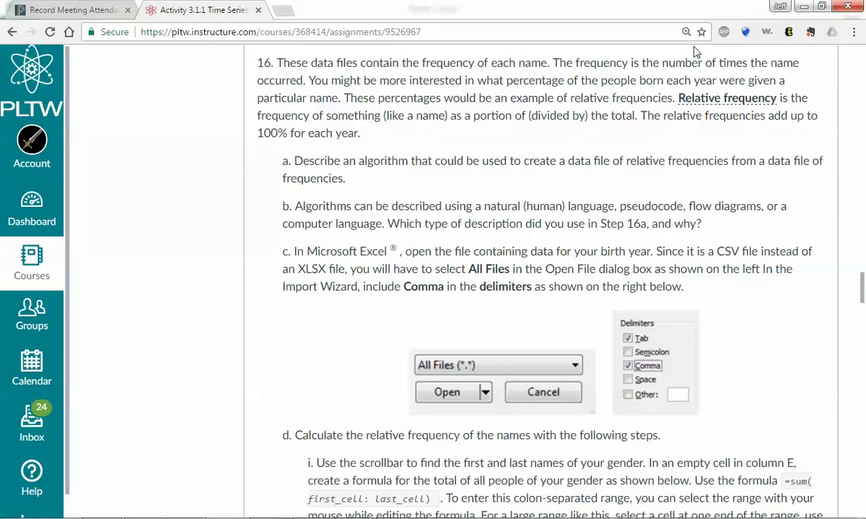
Set the text import of yob1980.txt to use Comma instead of Tab as the delimiter
{"action": "mouse_move", "coordinate": [699, 103]}
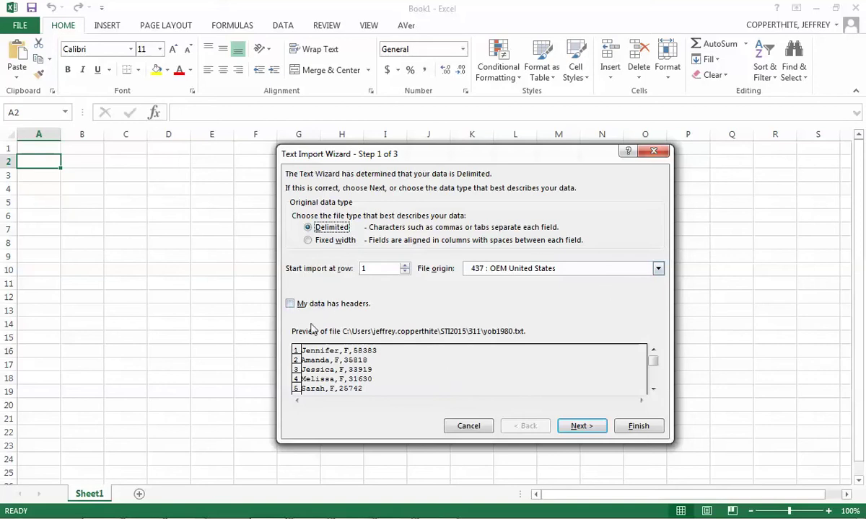
{"action": "left_click", "coordinate": [583, 426]}
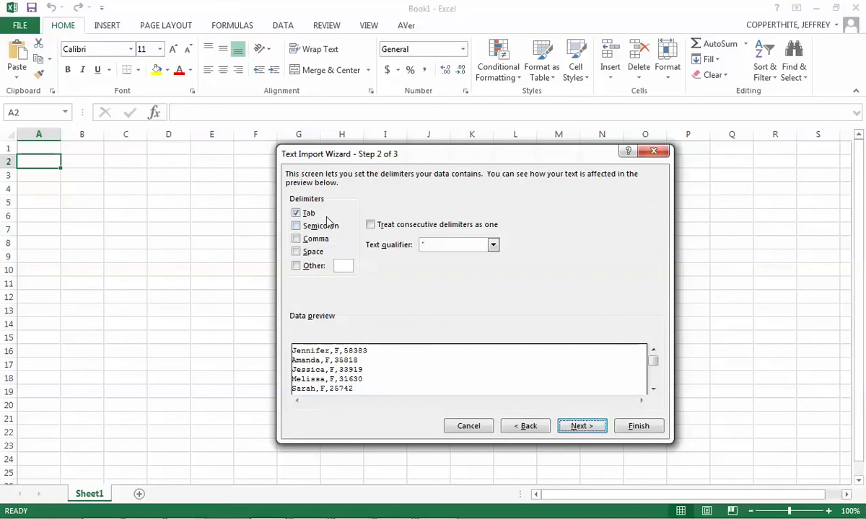
{"action": "left_click", "coordinate": [304, 241]}
{"action": "left_click", "coordinate": [297, 214]}
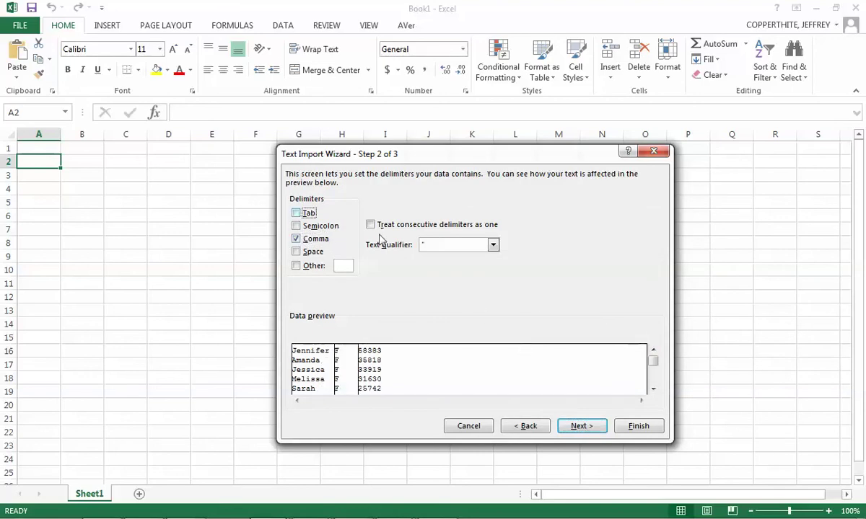
{"action": "left_click", "coordinate": [526, 426]}
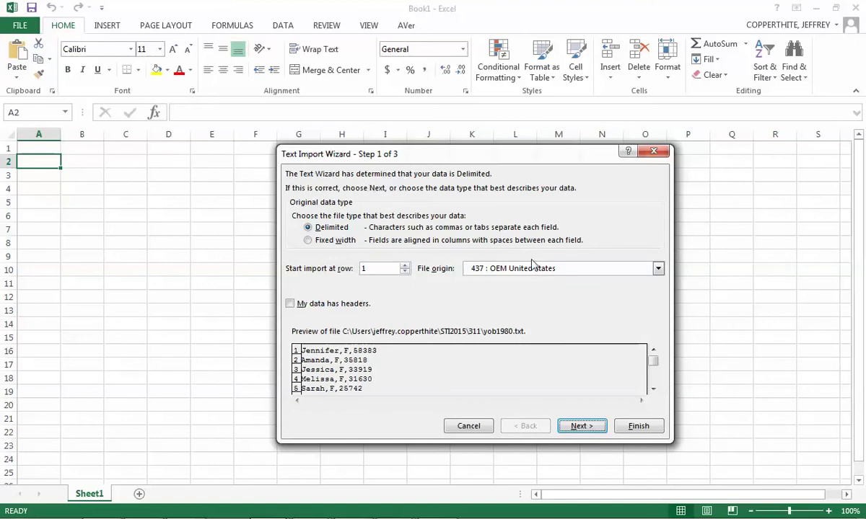
{"action": "left_click", "coordinate": [581, 427]}
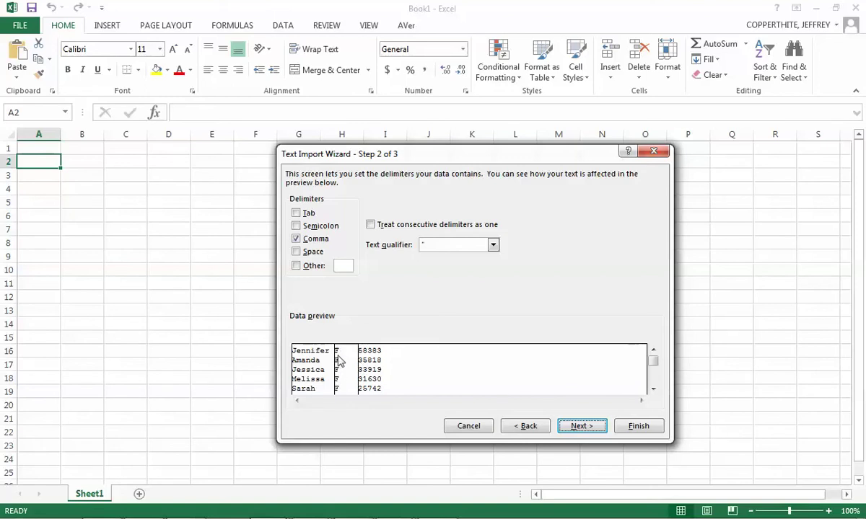
Try the Tab, Semicolon and Space delimiters in the import preview, and restore Comma as the only delimiter
{"action": "left_click", "coordinate": [296, 239]}
{"action": "left_click", "coordinate": [297, 214]}
{"action": "left_click", "coordinate": [296, 214]}
{"action": "left_click", "coordinate": [296, 227]}
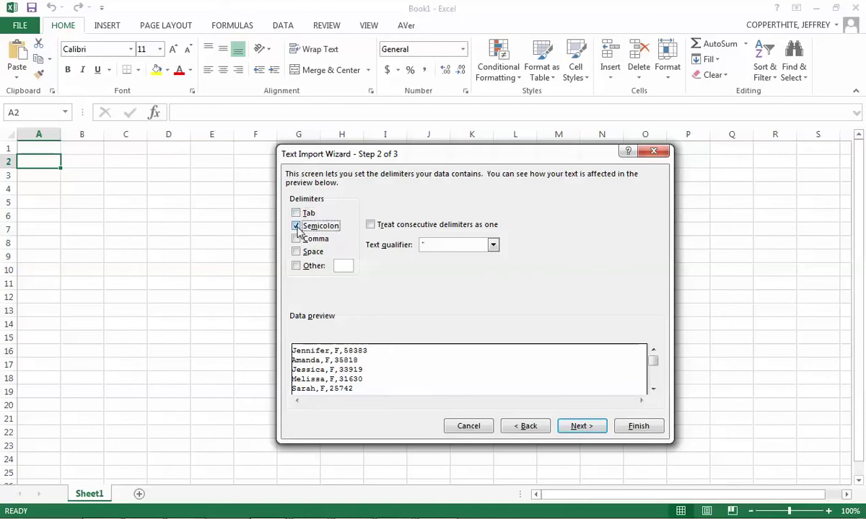
{"action": "left_click", "coordinate": [297, 227]}
{"action": "left_click", "coordinate": [296, 252]}
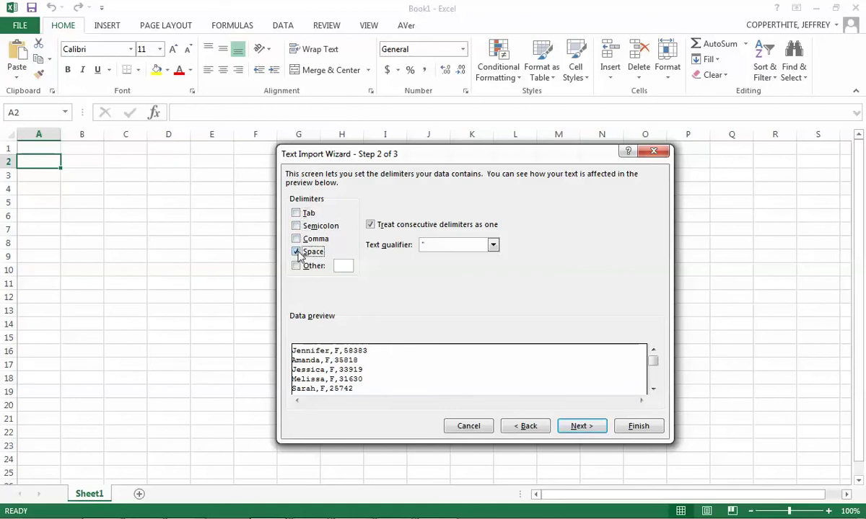
{"action": "left_click", "coordinate": [296, 252]}
{"action": "left_click", "coordinate": [297, 239]}
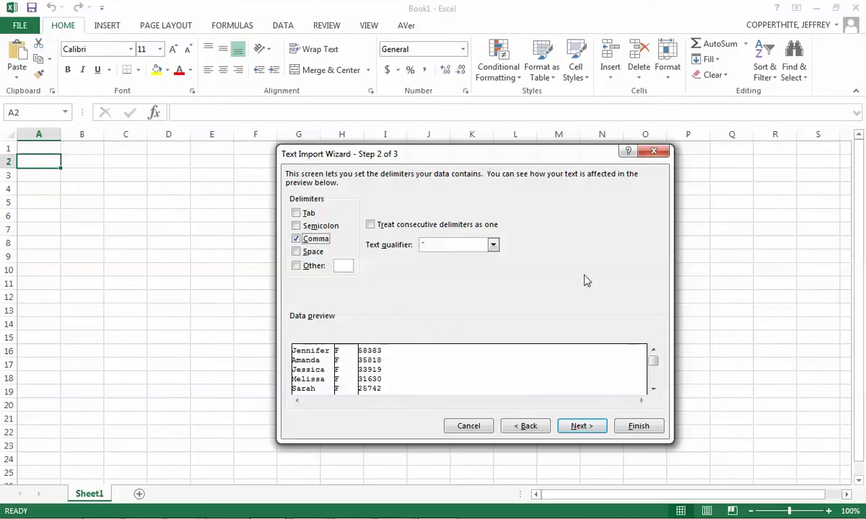
Complete the text import with the General column data format
{"action": "left_click", "coordinate": [582, 430]}
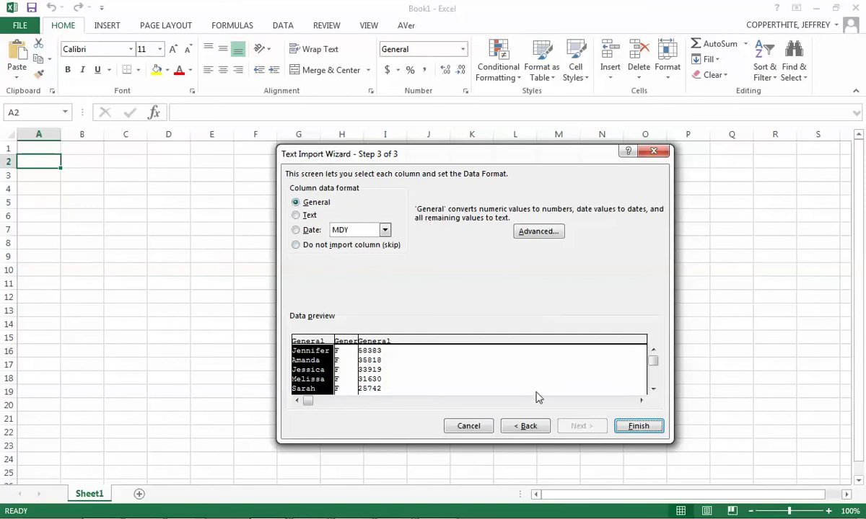
{"action": "left_click", "coordinate": [639, 427]}
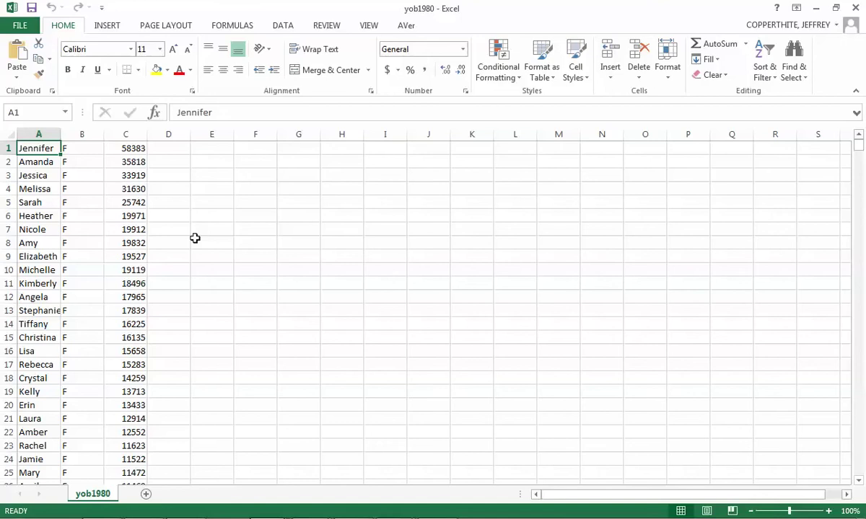
Examine the end of the name data and the male rows above it, and return to cell A1
{"action": "key", "text": "ctrl+End"}
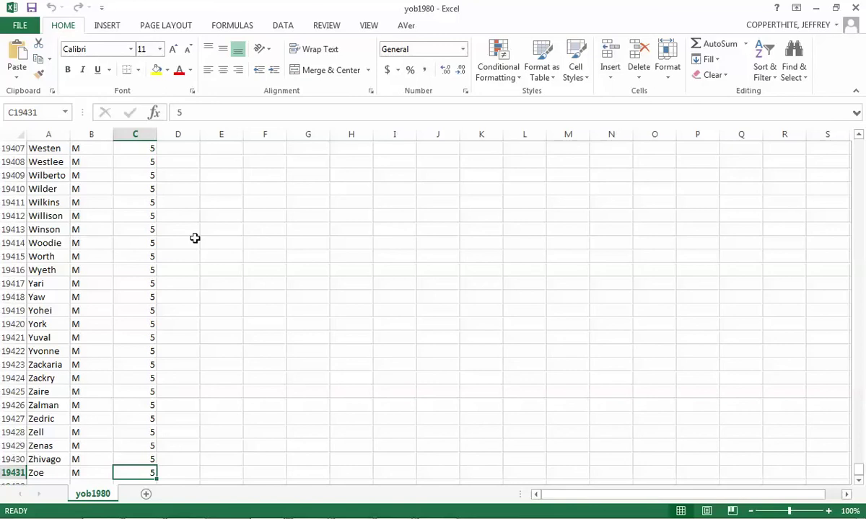
{"action": "key", "text": "Down"}
{"action": "key", "text": "Up"}
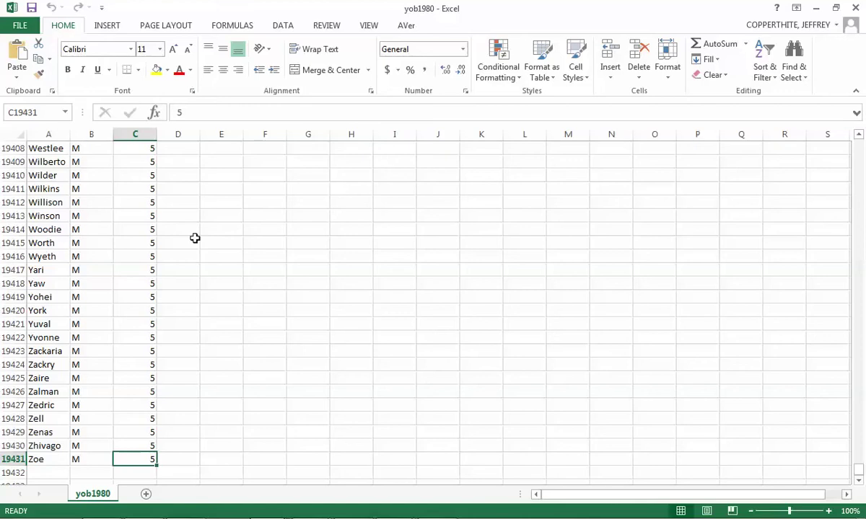
{"action": "key", "text": "Page_Up"}
{"action": "key", "text": "Page_Up"}
{"action": "key", "text": "Page_Up"}
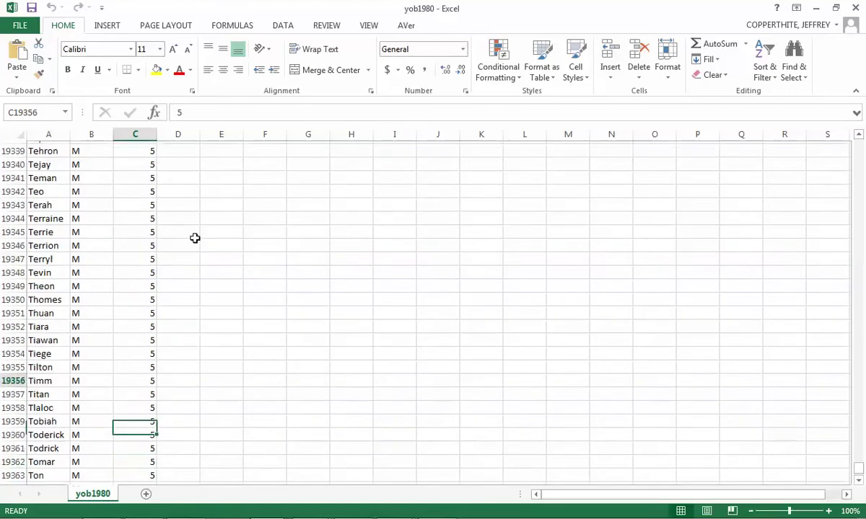
{"action": "key", "text": "Page_Up"}
{"action": "key", "text": "Page_Up"}
{"action": "key", "text": "Page_Up"}
{"action": "key", "text": "Page_Up"}
{"action": "key", "text": "Page_Up"}
{"action": "key", "text": "Page_Up"}
{"action": "key", "text": "Page_Up"}
{"action": "key", "text": "Page_Up"}
{"action": "key", "text": "Page_Up"}
{"action": "key", "text": "Page_Up"}
{"action": "key", "text": "Page_Up"}
{"action": "key", "text": "Page_Up"}
{"action": "key", "text": "Page_Up"}
{"action": "key", "text": "Page_Up"}
{"action": "key", "text": "Page_Up"}
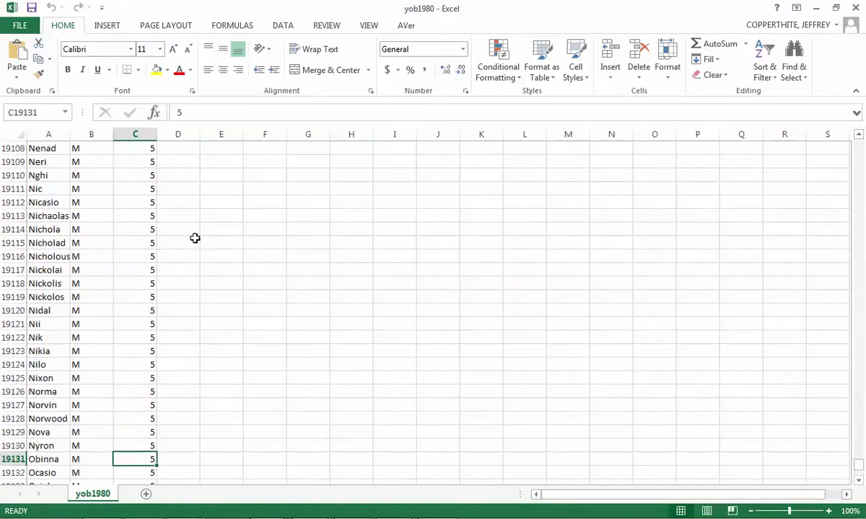
{"action": "key", "text": "Page_Up"}
{"action": "key", "text": "Page_Up"}
{"action": "key", "text": "Page_Up"}
{"action": "key", "text": "Page_Up"}
{"action": "key", "text": "Page_Up"}
{"action": "key", "text": "Page_Up"}
{"action": "key", "text": "Page_Up"}
{"action": "key", "text": "Page_Up"}
{"action": "key", "text": "Page_Up"}
{"action": "key", "text": "Page_Up"}
{"action": "key", "text": "Page_Up"}
{"action": "key", "text": "Page_Up"}
{"action": "key", "text": "Page_Up"}
{"action": "key", "text": "Page_Up"}
{"action": "key", "text": "Page_Up"}
{"action": "key", "text": "Page_Up"}
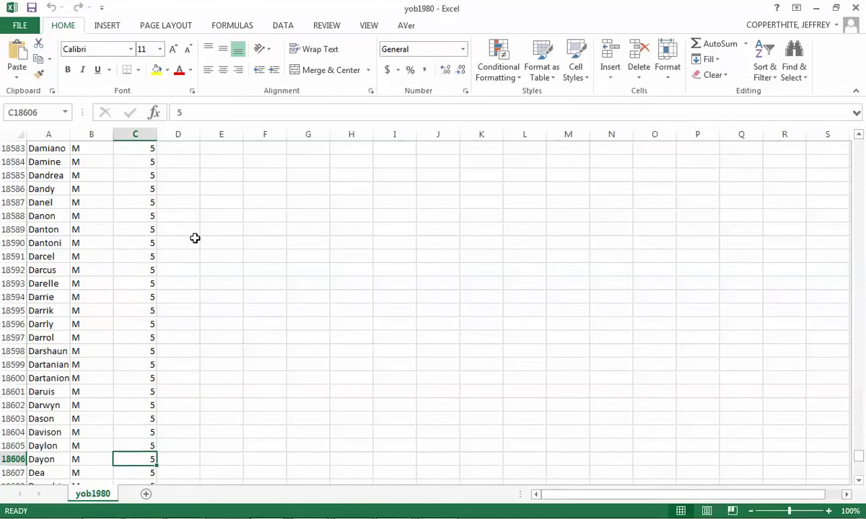
{"action": "key", "text": "Page_Up"}
{"action": "key", "text": "Page_Up"}
{"action": "key", "text": "Page_Up"}
{"action": "key", "text": "Page_Up"}
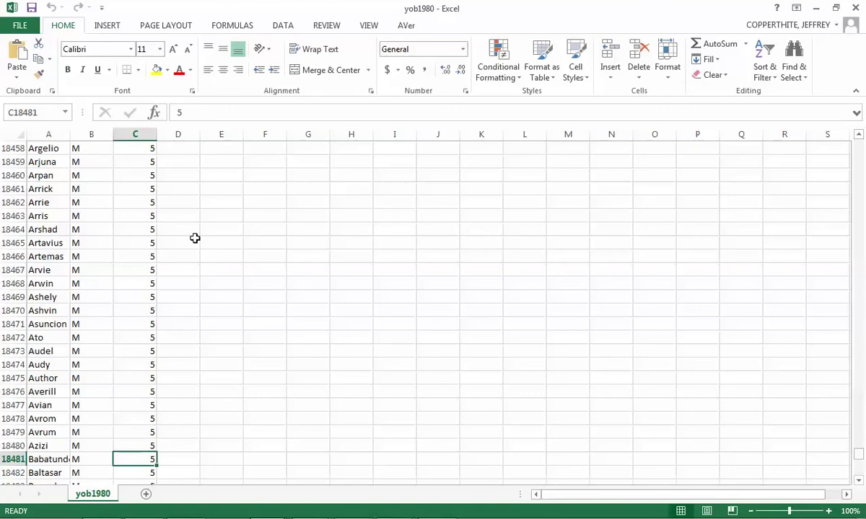
{"action": "key", "text": "Page_Up"}
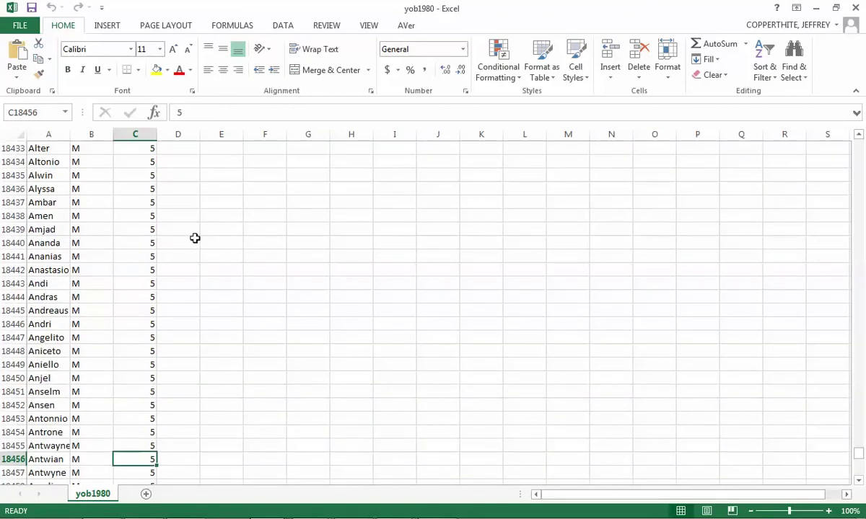
{"action": "key", "text": "Page_Up"}
{"action": "key", "text": "Page_Up"}
{"action": "key", "text": "Page_Up"}
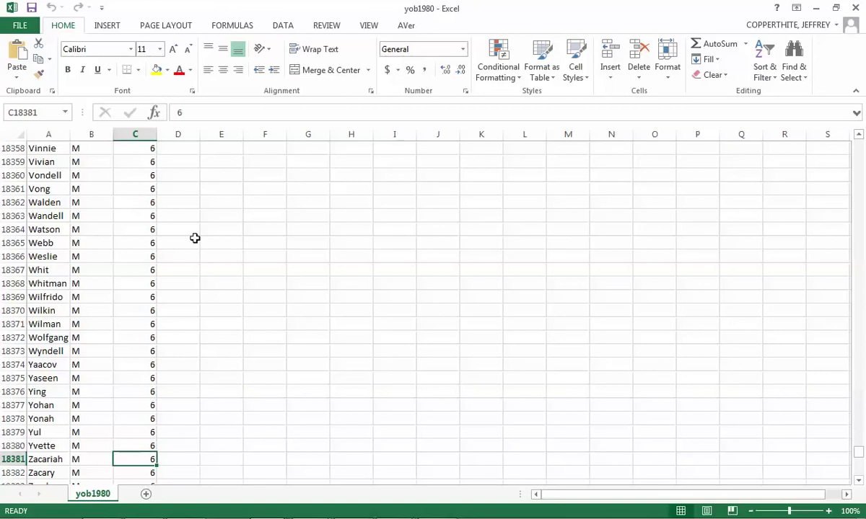
{"action": "key", "text": "ctrl+Home"}
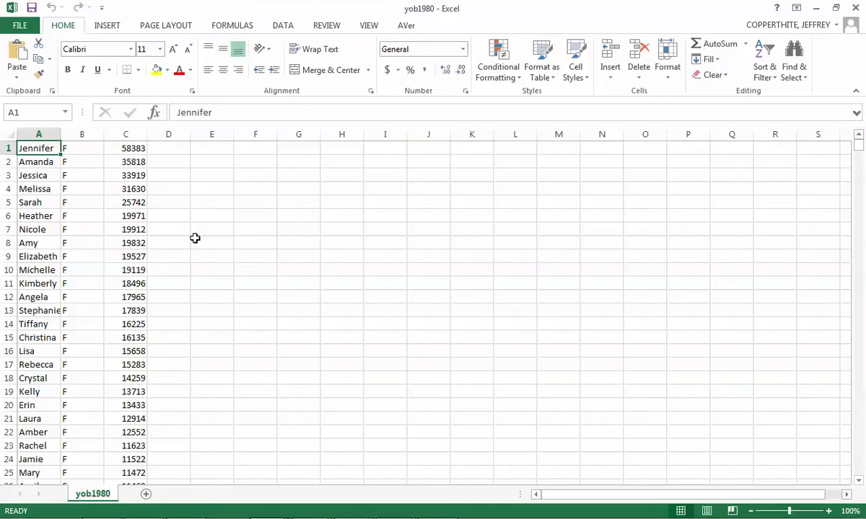
Search from the last row upward and midway through the sheet for where female names change to male, and return to the first row
{"action": "key", "text": "ctrl+End"}
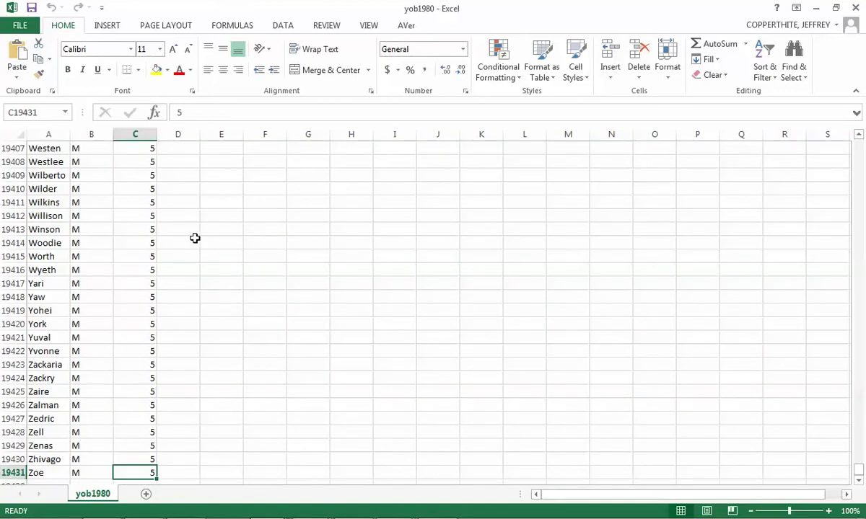
{"action": "key", "text": "Page_Up"}
{"action": "key", "text": "Page_Up"}
{"action": "key", "text": "Page_Up"}
{"action": "key", "text": "Page_Up"}
{"action": "key", "text": "Page_Up"}
{"action": "key", "text": "Page_Up"}
{"action": "key", "text": "Page_Up"}
{"action": "key", "text": "Page_Up"}
{"action": "key", "text": "Page_Up"}
{"action": "key", "text": "Page_Up"}
{"action": "key", "text": "Page_Up"}
{"action": "key", "text": "Page_Up"}
{"action": "key", "text": "Page_Up"}
{"action": "key", "text": "Page_Up"}
{"action": "key", "text": "Page_Up"}
{"action": "key", "text": "Page_Up"}
{"action": "key", "text": "Page_Up"}
{"action": "key", "text": "Page_Up"}
{"action": "key", "text": "Page_Up"}
{"action": "key", "text": "Page_Up"}
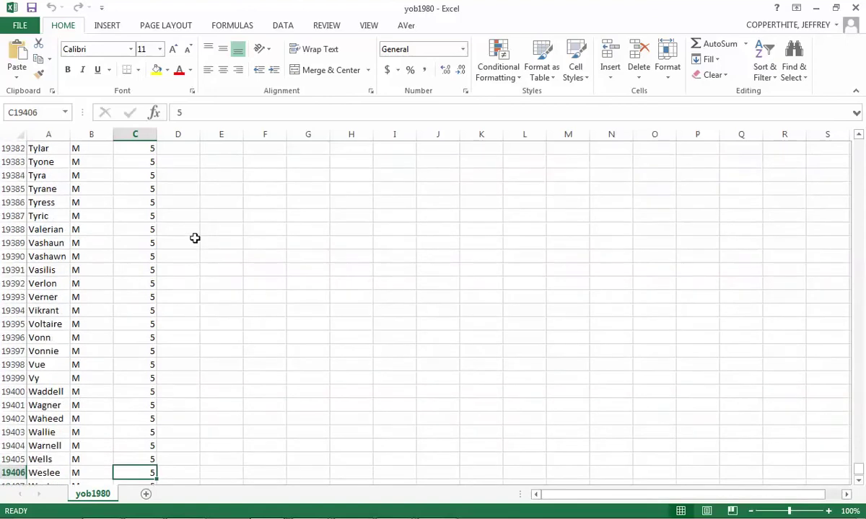
{"action": "key", "text": "Page_Up"}
{"action": "key", "text": "Page_Up"}
{"action": "key", "text": "Page_Up"}
{"action": "key", "text": "Page_Up"}
{"action": "key", "text": "Page_Up"}
{"action": "key", "text": "Page_Up"}
{"action": "key", "text": "Page_Up"}
{"action": "key", "text": "Page_Up"}
{"action": "key", "text": "Page_Up"}
{"action": "key", "text": "Page_Up"}
{"action": "key", "text": "Page_Up"}
{"action": "key", "text": "Page_Up"}
{"action": "key", "text": "Page_Up"}
{"action": "key", "text": "Page_Up"}
{"action": "key", "text": "Page_Up"}
{"action": "key", "text": "Page_Up"}
{"action": "key", "text": "Page_Up"}
{"action": "key", "text": "Page_Up"}
{"action": "key", "text": "Page_Up"}
{"action": "key", "text": "Page_Up"}
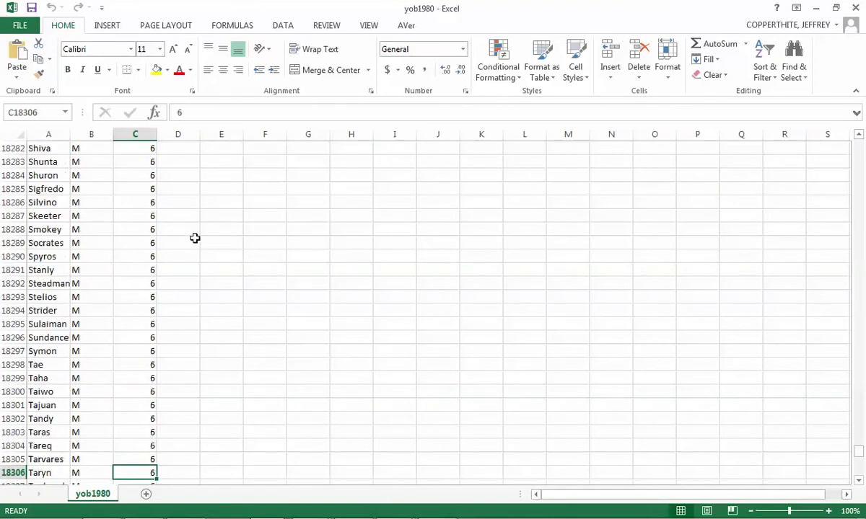
{"action": "key", "text": "ctrl+Home"}
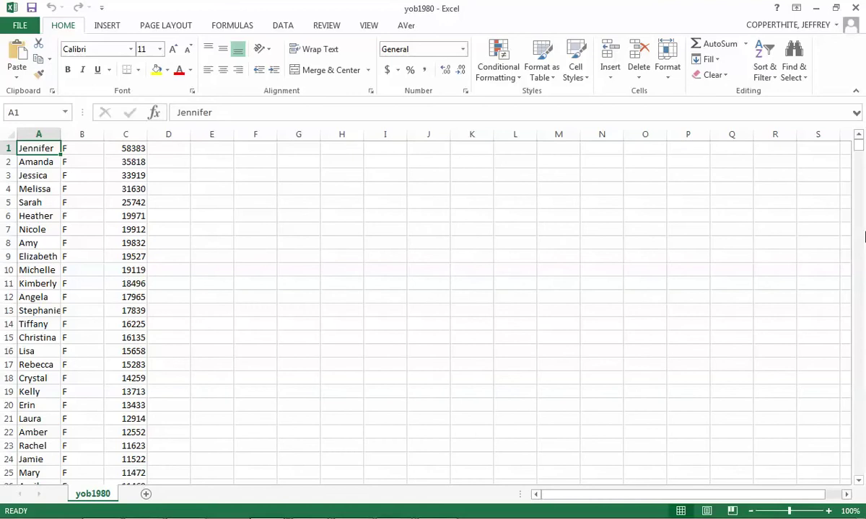
{"action": "left_click", "coordinate": [860, 152]}
{"action": "left_click_drag", "start_coordinate": [860, 152], "coordinate": [857, 317]}
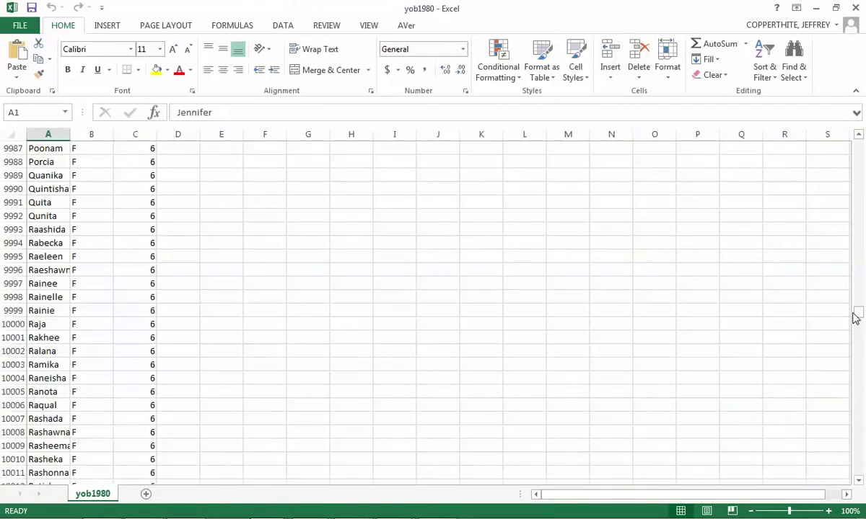
{"action": "key", "text": "ctrl+Home"}
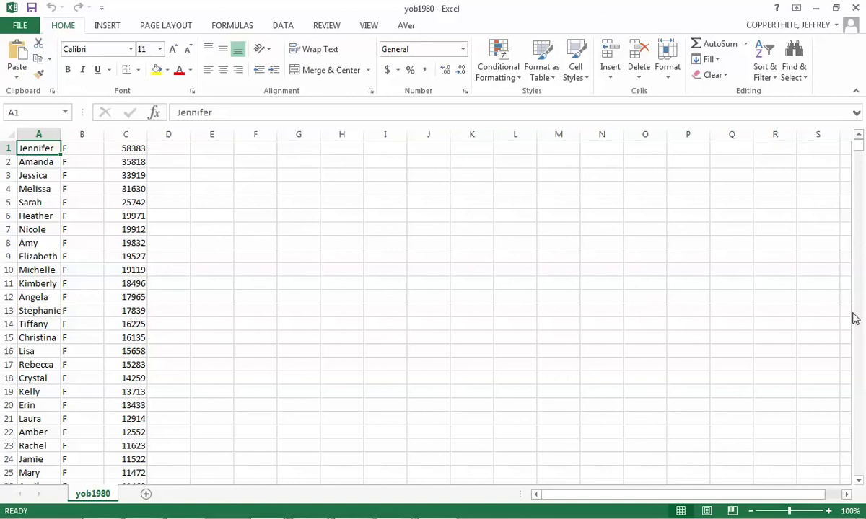
Switch to the Chrome assignment page, read the step 16d relative frequency instructions, and return to Excel
{"action": "key", "text": "ctrl+Tab"}
{"action": "key", "text": "ctrl+Tab"}
{"action": "key", "text": "alt+Tab"}
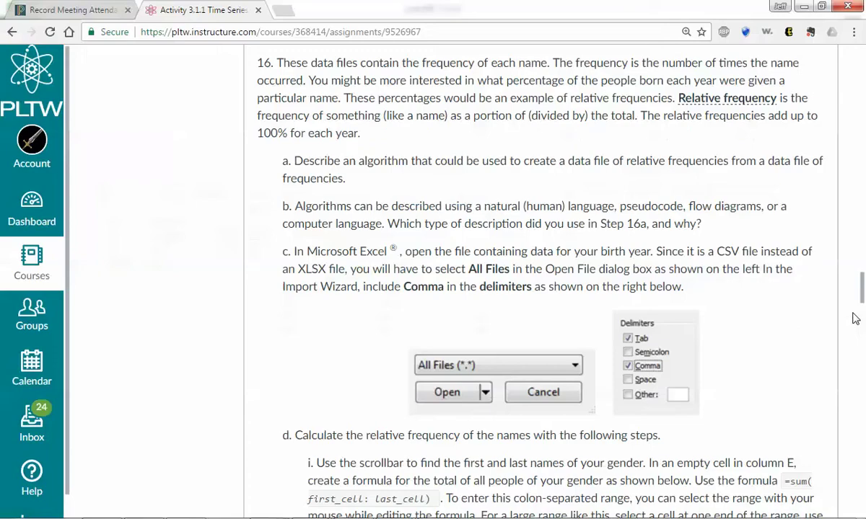
{"action": "scroll", "coordinate": [855, 319], "scroll_direction": "down", "scroll_amount": 3}
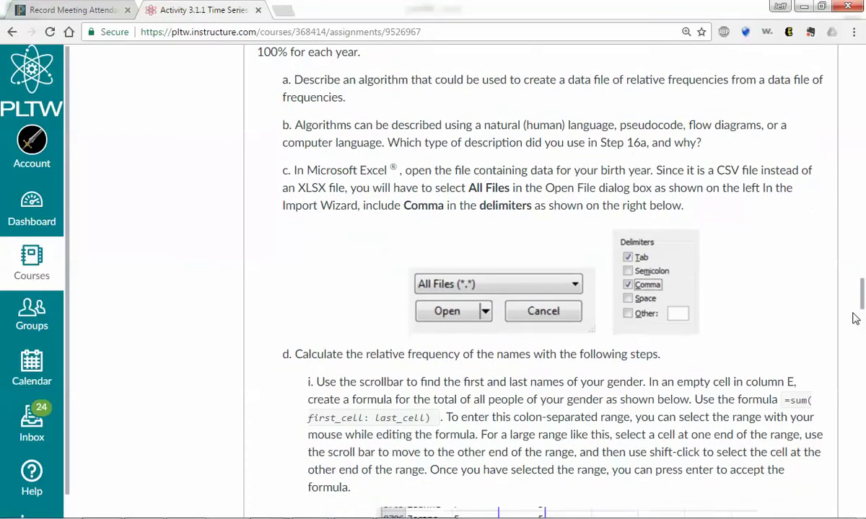
{"action": "scroll", "coordinate": [855, 318], "scroll_direction": "down", "scroll_amount": 2}
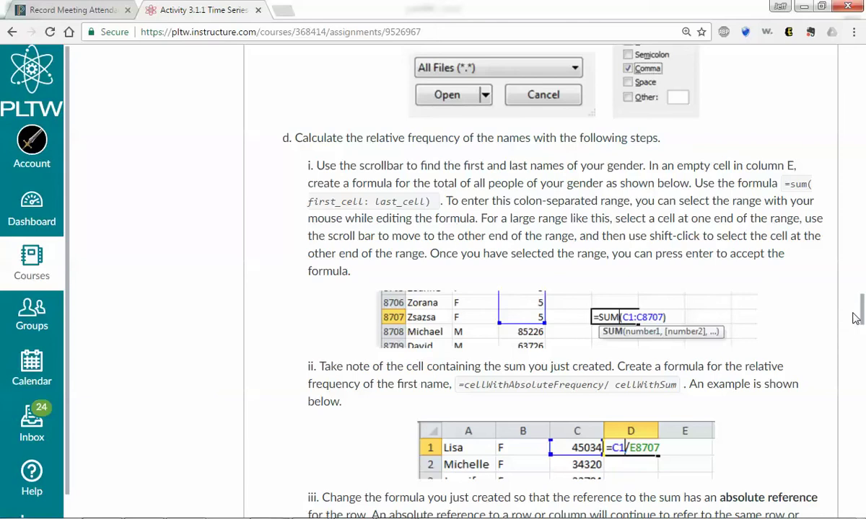
{"action": "key", "text": "alt+Tab"}
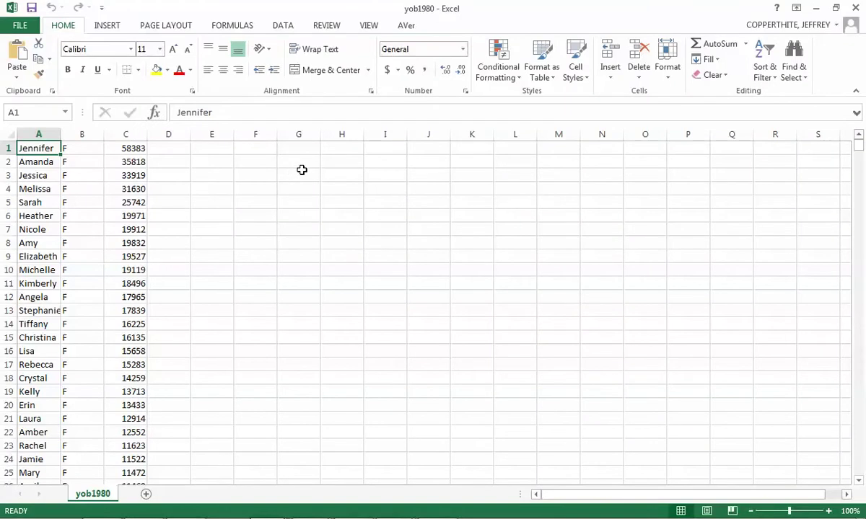
{"action": "left_click", "coordinate": [344, 149]}
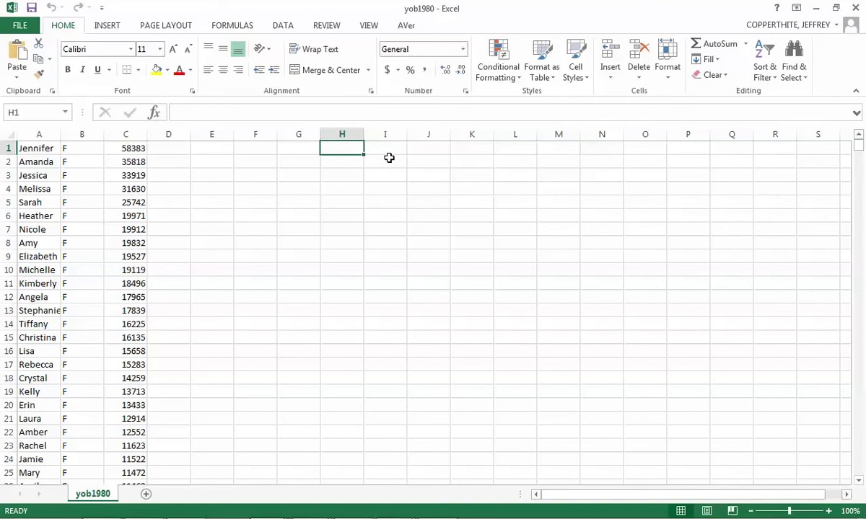
{"action": "type", "text": "=sum"}
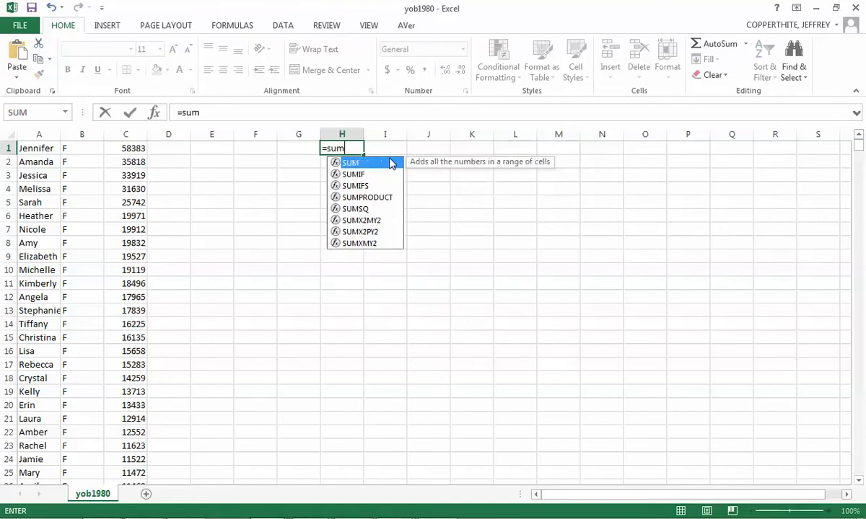
{"action": "type", "text": "(c1:"}
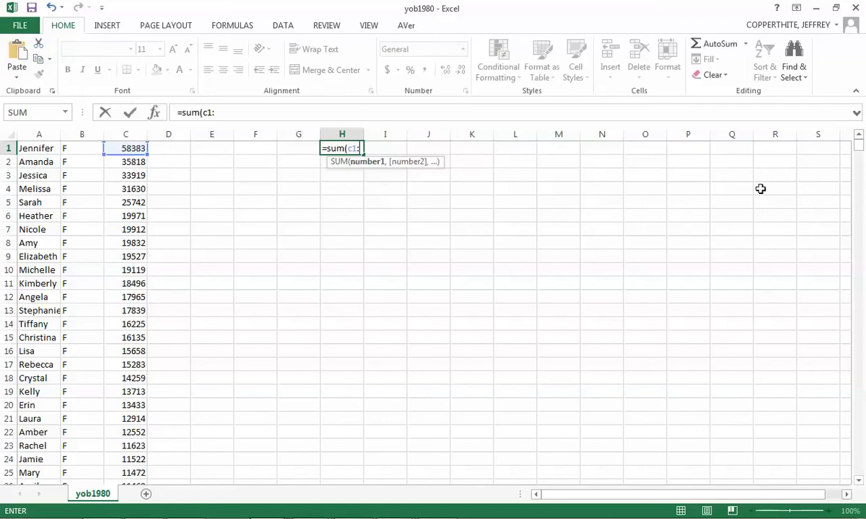
{"action": "left_click", "coordinate": [859, 145]}
{"action": "left_click", "coordinate": [860, 145]}
{"action": "key", "text": "ctrl+shift+Down"}
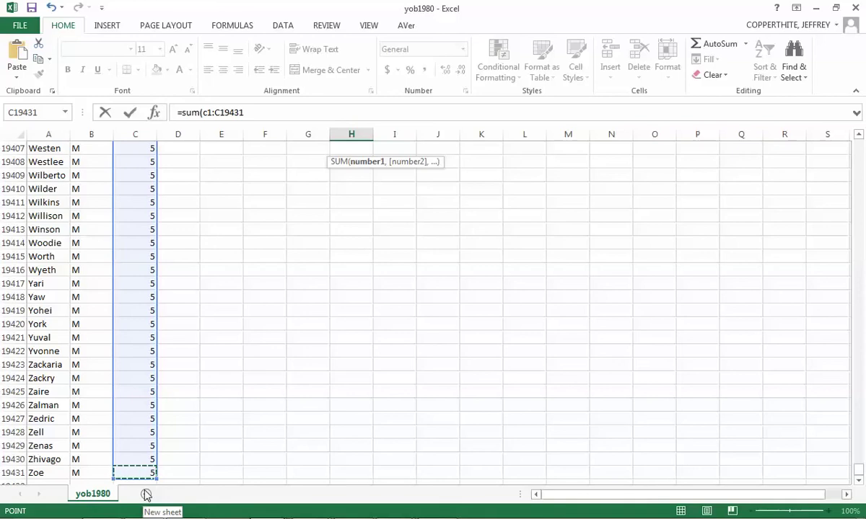
{"action": "key", "text": "Escape"}
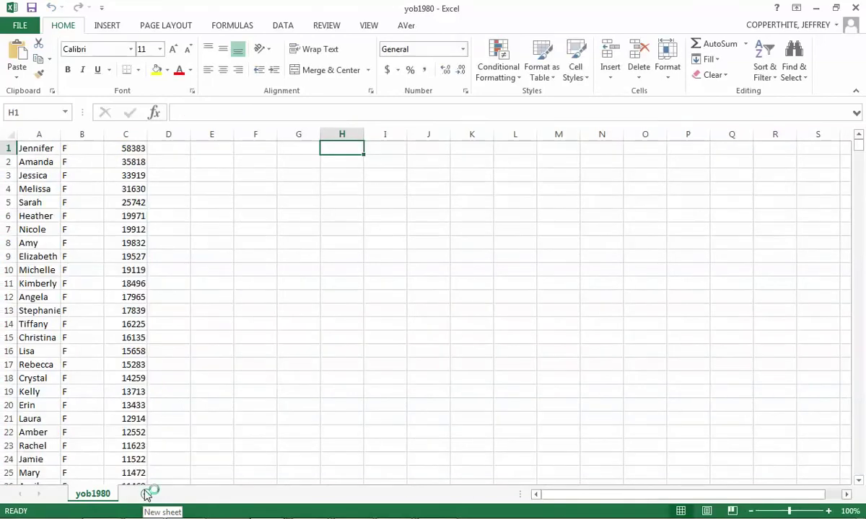
Enter the formula =SUM(C1:C19431) in cell H1 to total all name counts
{"action": "type", "text": "="}
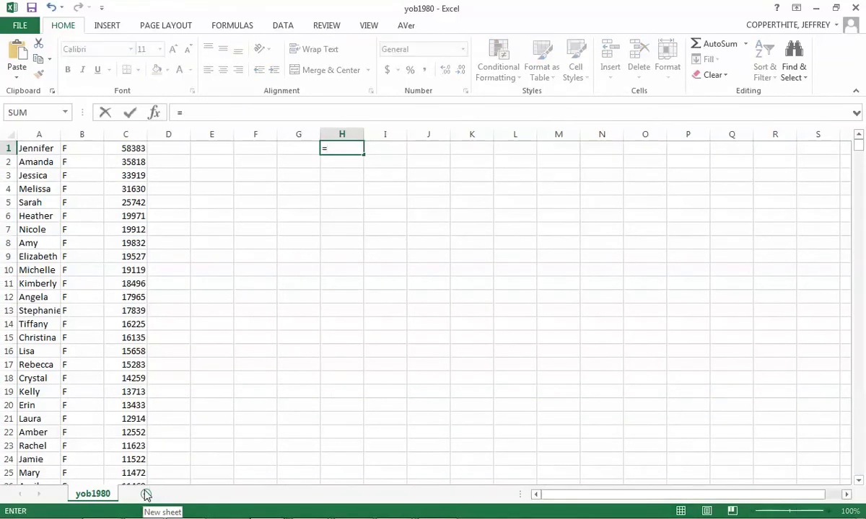
{"action": "type", "text": "sum("}
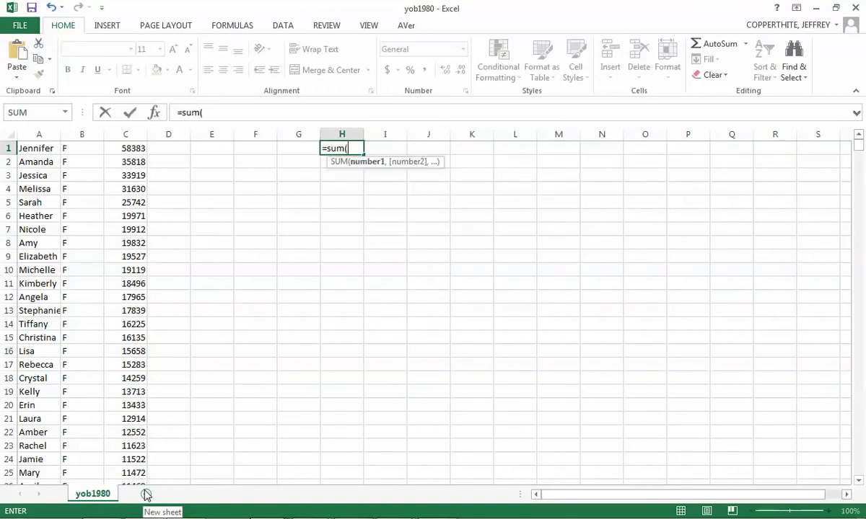
{"action": "type", "text": "C1:"}
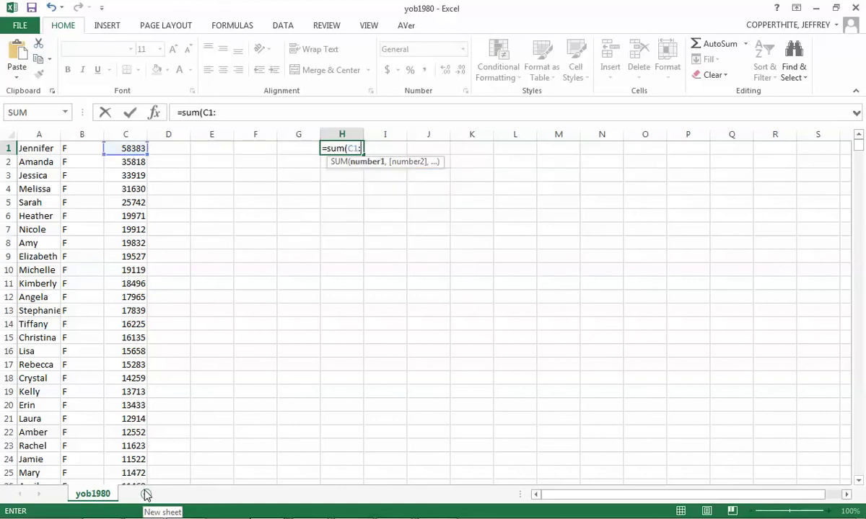
{"action": "key", "text": "ctrl+shift+Down"}
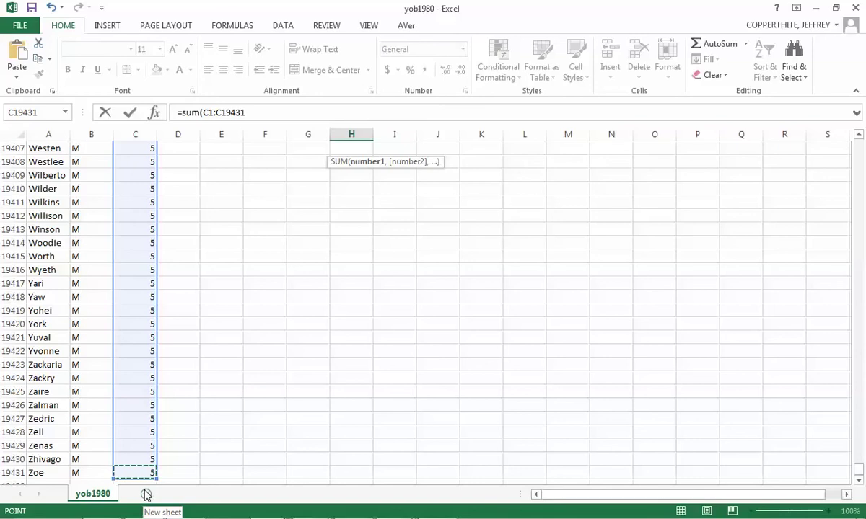
{"action": "key", "text": "shift+Left"}
{"action": "key", "text": "shift+Right"}
{"action": "key", "text": "shift+Right"}
{"action": "key", "text": "shift+Left"}
{"action": "key", "text": "shift+Left"}
{"action": "key", "text": "shift+Left"}
{"action": "key", "text": "shift+Right"}
{"action": "key", "text": "shift+Right"}
{"action": "key", "text": "Escape"}
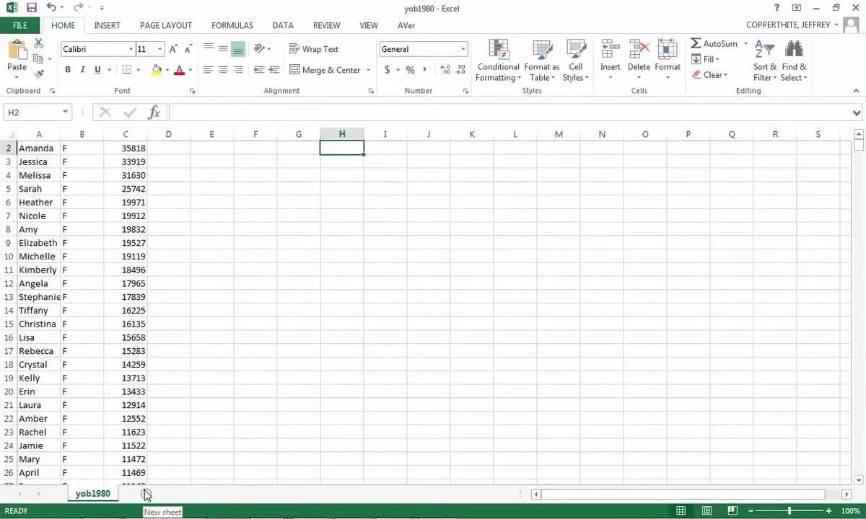
Enter a second total formula, =SUM(C1:C19431), in cell H2
{"action": "left_click", "coordinate": [337, 161]}
{"action": "key", "text": "Up"}
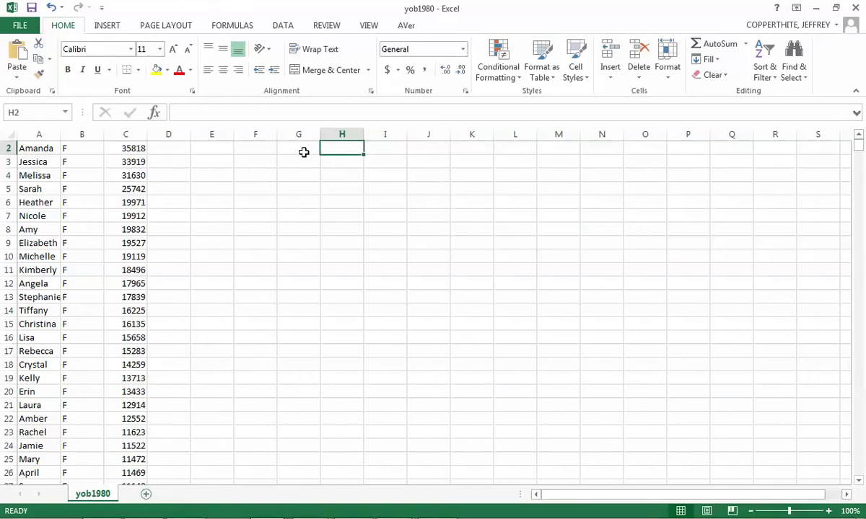
{"action": "left_click", "coordinate": [304, 153]}
{"action": "key", "text": "Right"}
{"action": "type", "text": "=sum(c1:"}
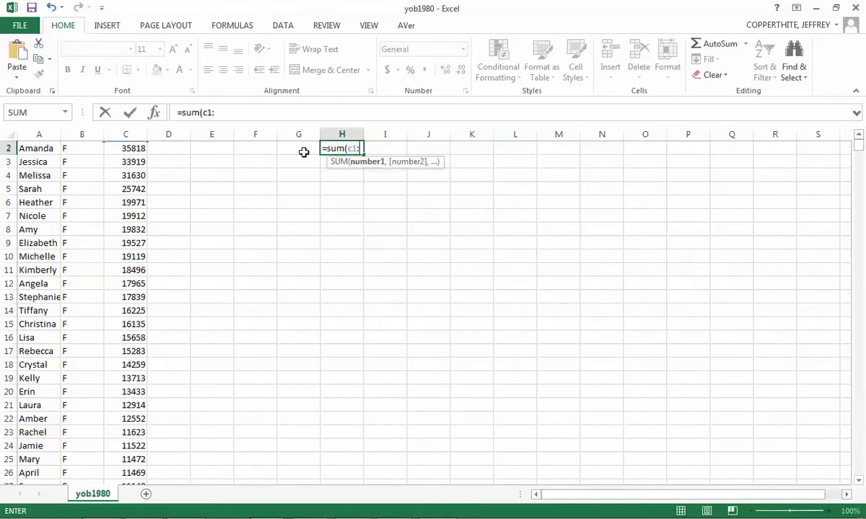
{"action": "key", "text": "ctrl+End"}
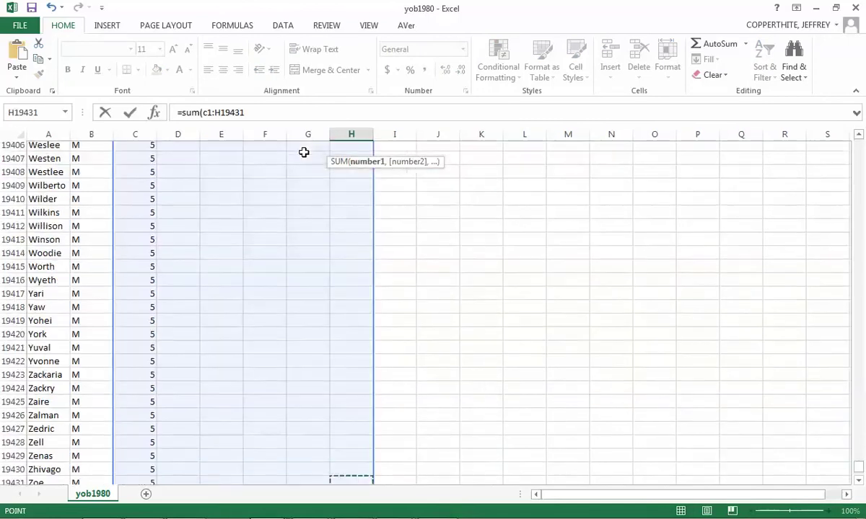
{"action": "key", "text": "shift+Left"}
{"action": "key", "text": "shift+Left"}
{"action": "key", "text": "shift+Left"}
{"action": "key", "text": "shift+Left"}
{"action": "key", "text": "shift+Left"}
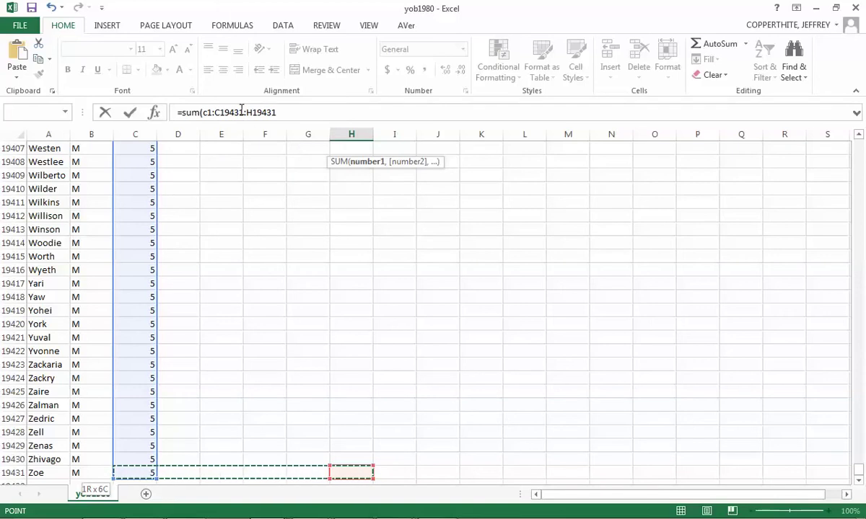
{"action": "left_click_drag", "start_coordinate": [244, 112], "coordinate": [318, 114]}
{"action": "key", "text": "BackSpace"}
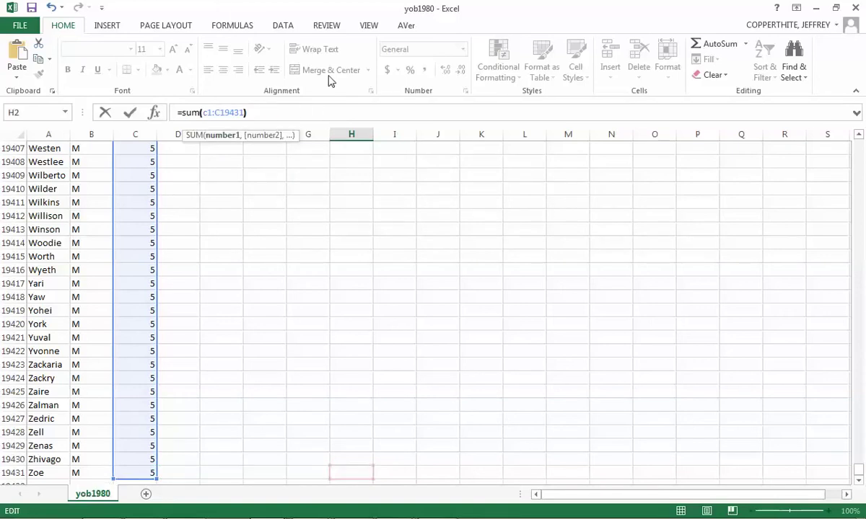
{"action": "key", "text": "Escape"}
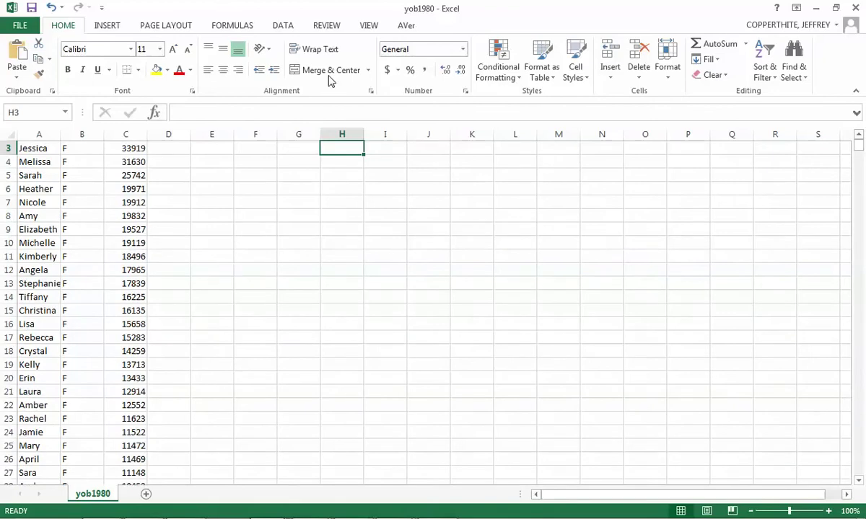
Clear the duplicate total from cell H2 and select the sum in H1
{"action": "key", "text": "Left"}
{"action": "key", "text": "Left"}
{"action": "key", "text": "Up"}
{"action": "key", "text": "Up"}
{"action": "key", "text": "Right"}
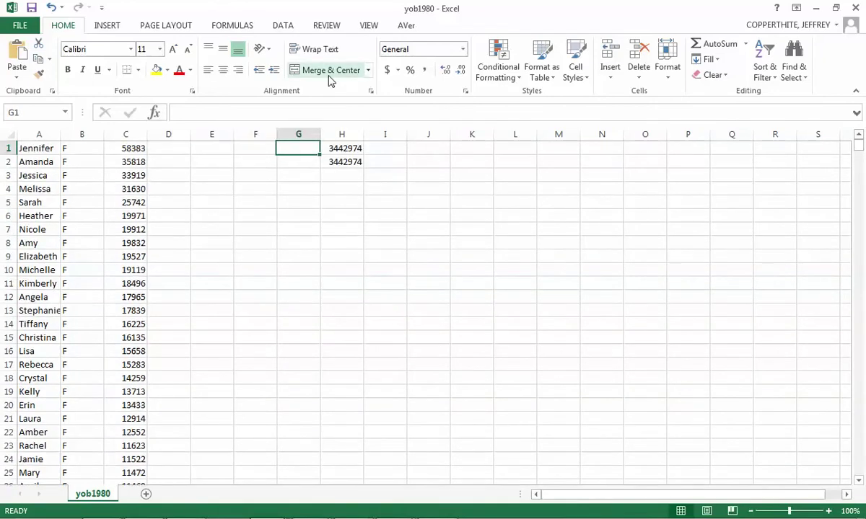
{"action": "key", "text": "Right"}
{"action": "key", "text": "Down"}
{"action": "key", "text": "Delete"}
{"action": "key", "text": "Up"}
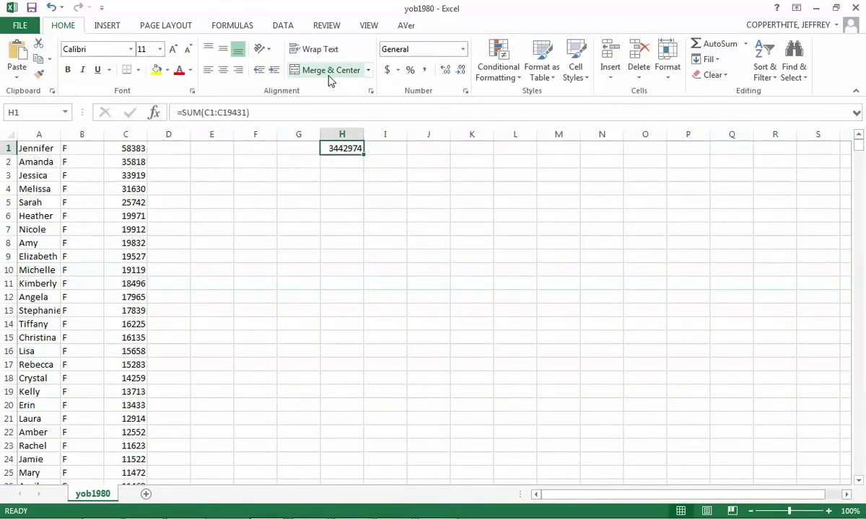
{"action": "key", "text": "Left"}
{"action": "key", "text": "Right"}
{"action": "key", "text": "Left"}
{"action": "key", "text": "Left"}
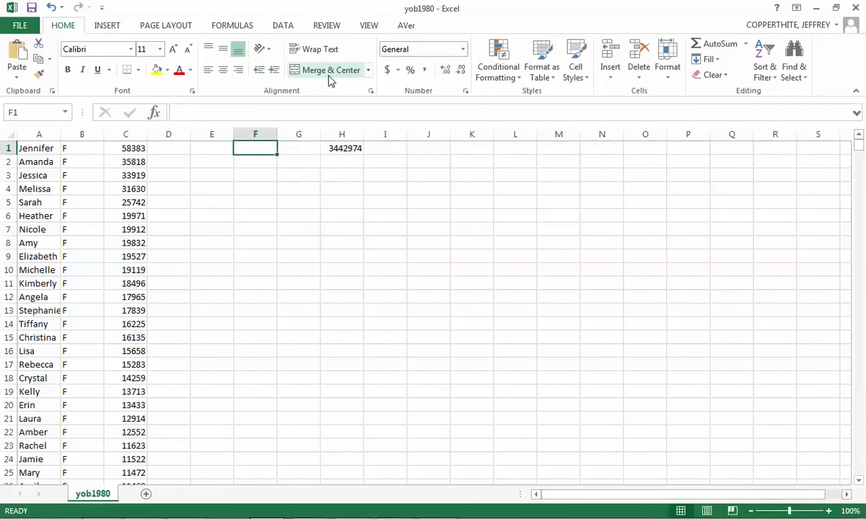
{"action": "key", "text": "Right"}
{"action": "key", "text": "Right"}
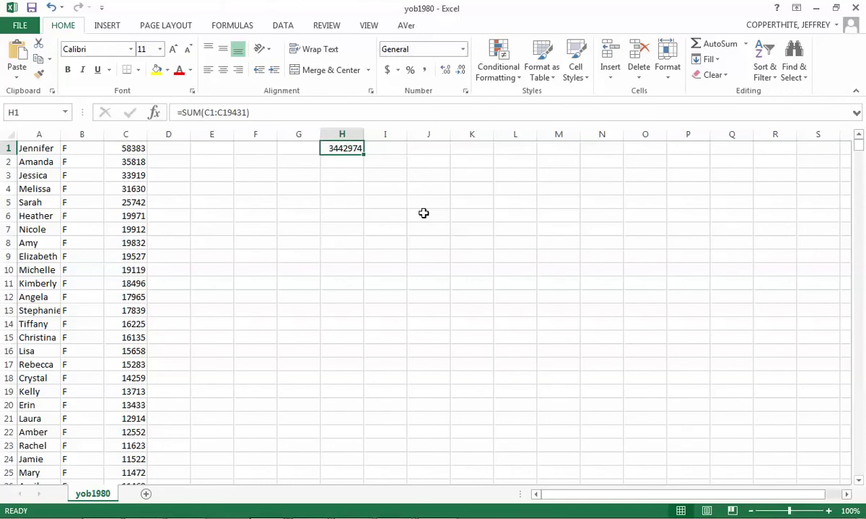
Calculate the first name's relative frequency in cell D1 with the formula =(C1/H1)
{"action": "left_click", "coordinate": [168, 147]}
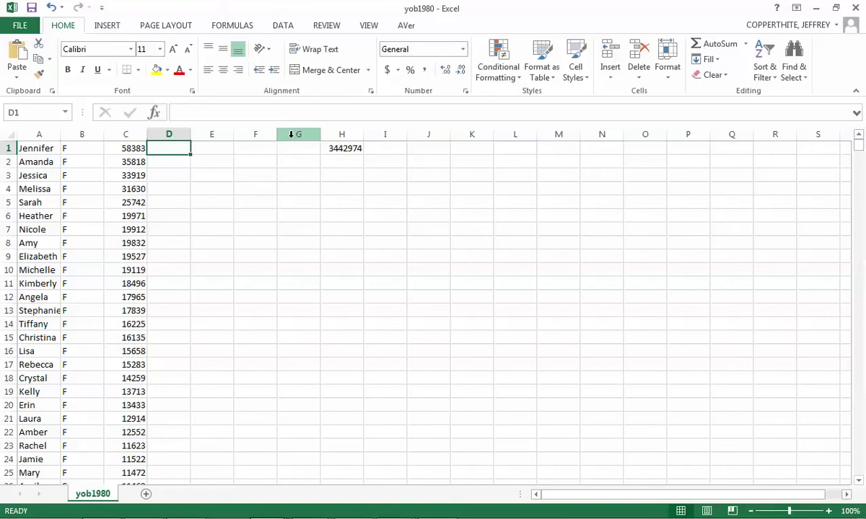
{"action": "type", "text": "="}
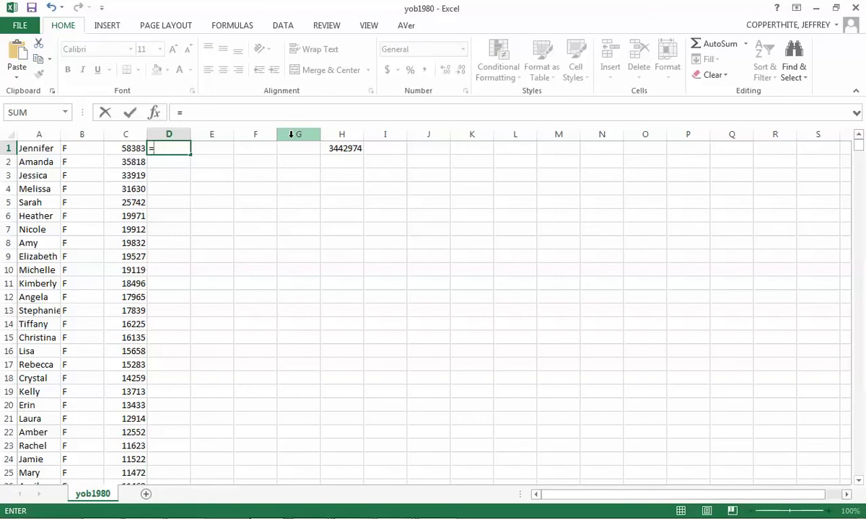
{"action": "type", "text": "C1"}
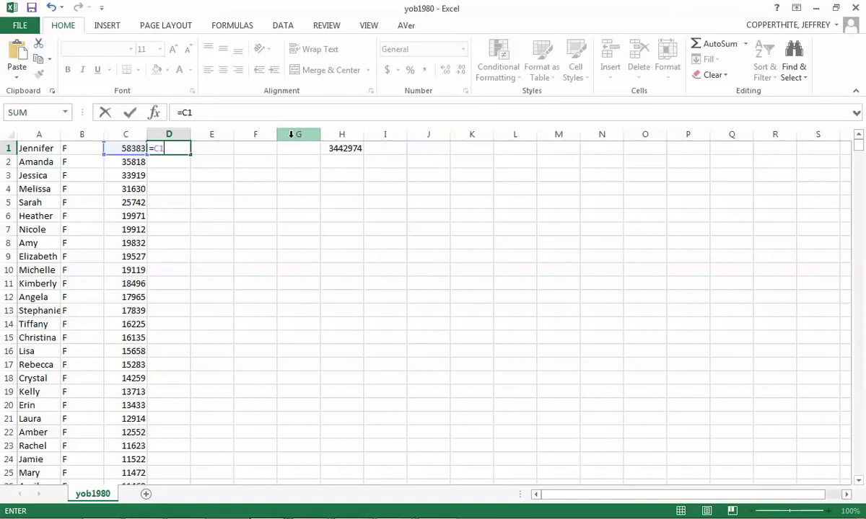
{"action": "key", "text": "BackSpace"}
{"action": "key", "text": "BackSpace"}
{"action": "type", "text": "(C1/H1)"}
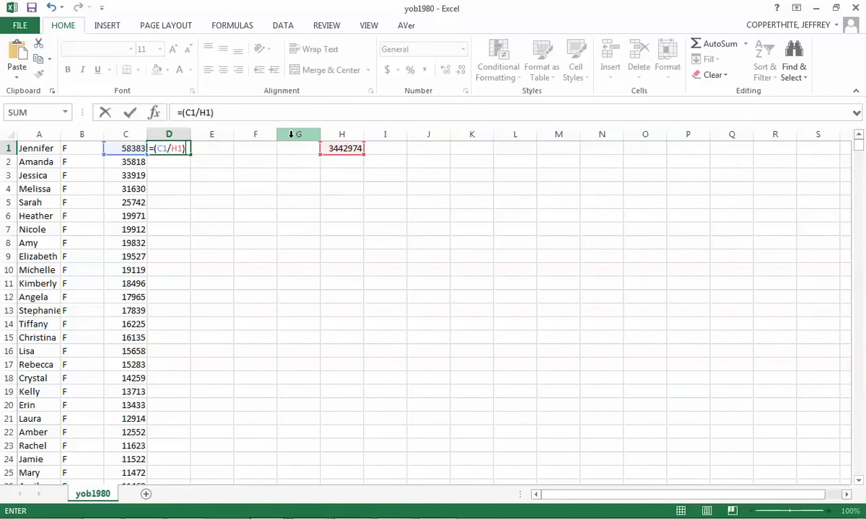
{"action": "key", "text": "Return"}
{"action": "key", "text": "Up"}
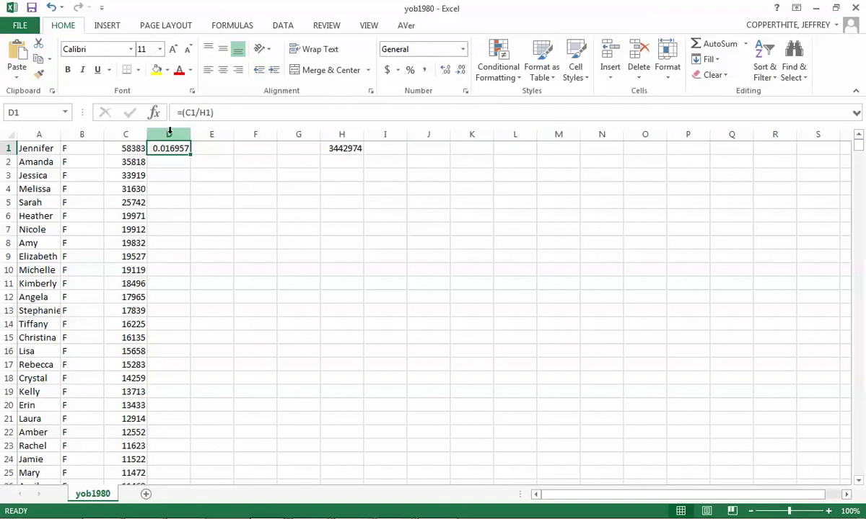
Format all of column D as Percentage with 2 decimal places, and select cell D1
{"action": "left_click", "coordinate": [169, 134]}
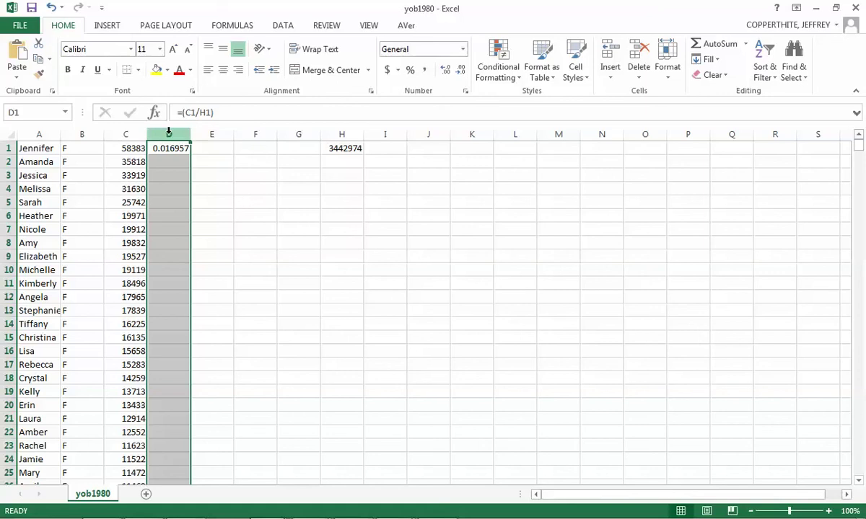
{"action": "right_click", "coordinate": [171, 172]}
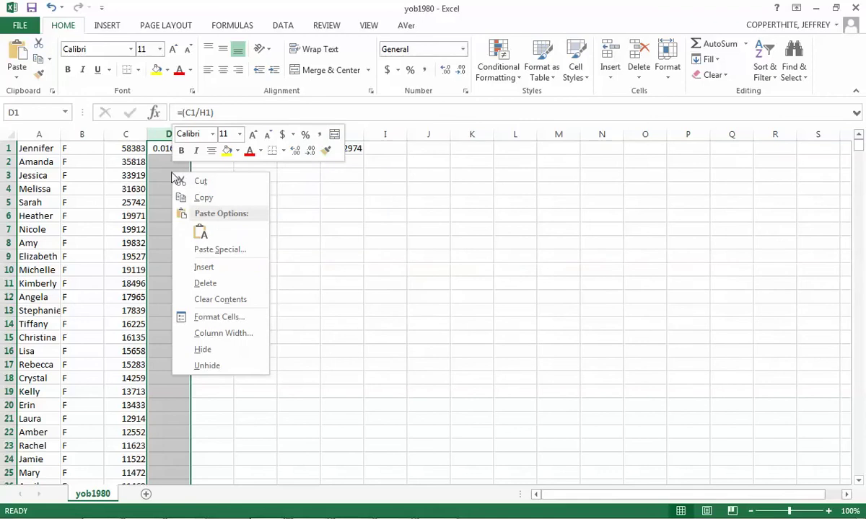
{"action": "left_click", "coordinate": [230, 317]}
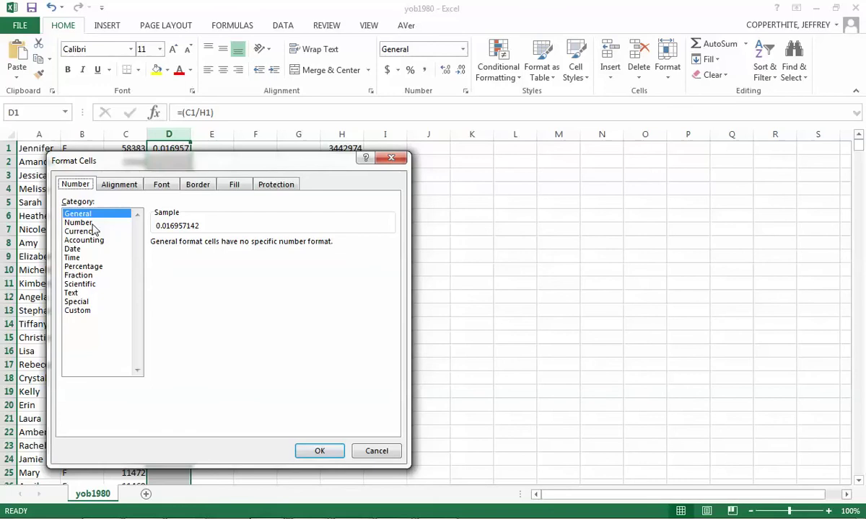
{"action": "left_click", "coordinate": [92, 267]}
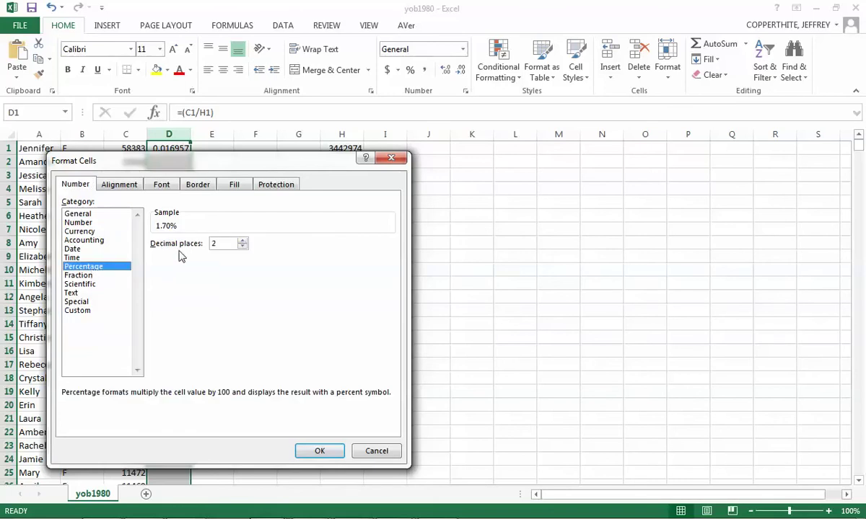
{"action": "left_click", "coordinate": [330, 451]}
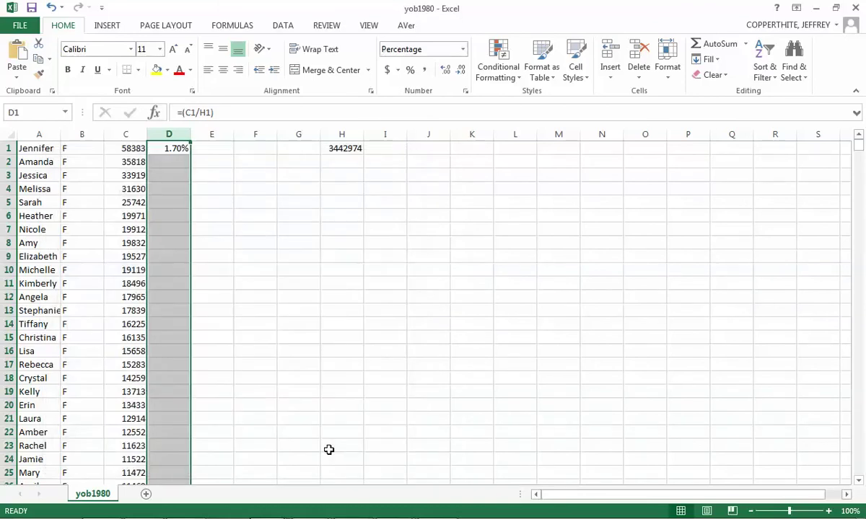
{"action": "left_click", "coordinate": [174, 200]}
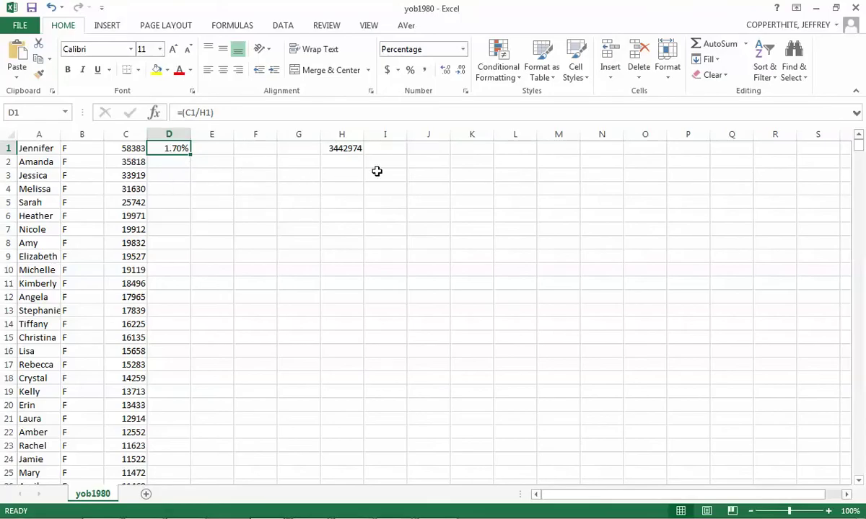
Add the bold labels Total:, Female: and Male: in cells G1 to G3, and select H2
{"action": "left_click", "coordinate": [334, 165]}
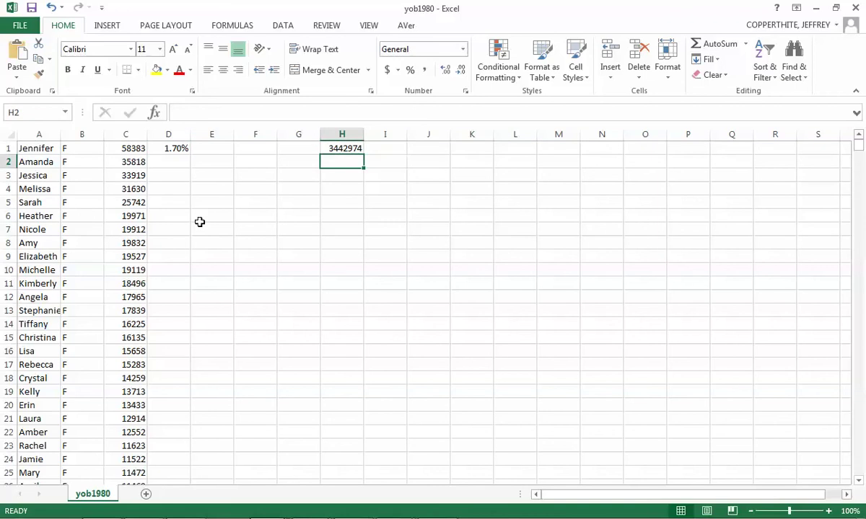
{"action": "left_click", "coordinate": [338, 148]}
{"action": "left_click", "coordinate": [300, 147]}
{"action": "key", "text": "ctrl+b"}
{"action": "type", "text": "Total:"}
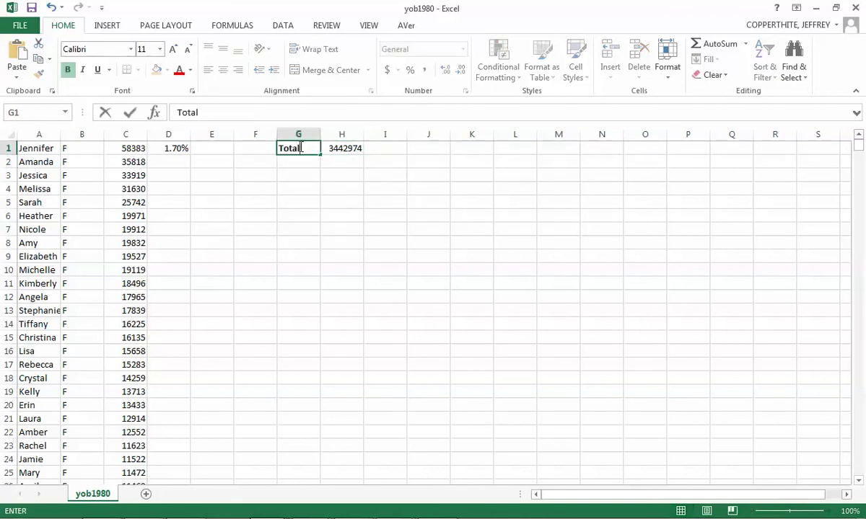
{"action": "key", "text": "Return"}
{"action": "key", "text": "ctrl+b"}
{"action": "type", "text": "Female:"}
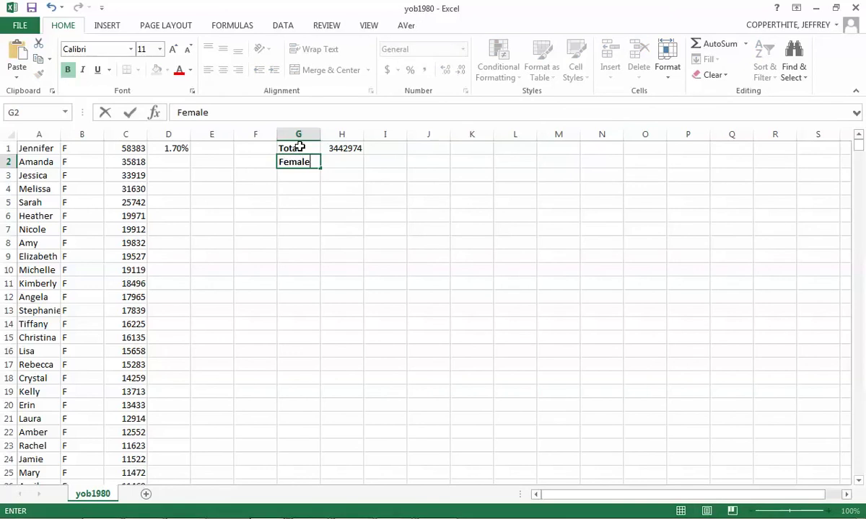
{"action": "key", "text": "Return"}
{"action": "key", "text": "ctrl+b"}
{"action": "type", "text": "Male:"}
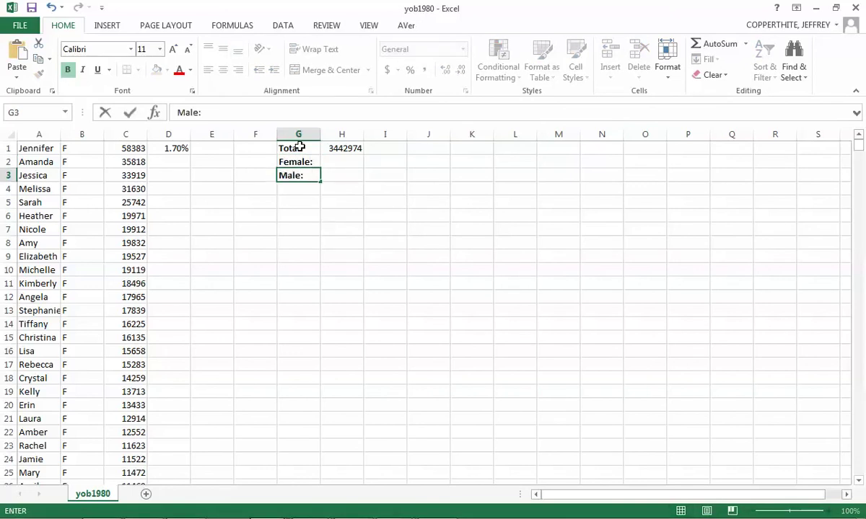
{"action": "key", "text": "Right"}
{"action": "key", "text": "Up"}
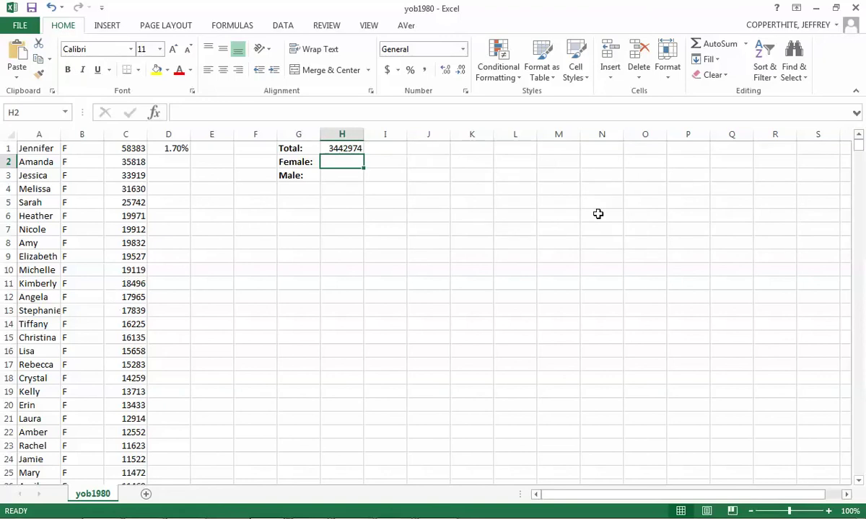
Search down column C from around row 10714 for the row where female names change to male
{"action": "left_click_drag", "start_coordinate": [860, 147], "coordinate": [861, 325]}
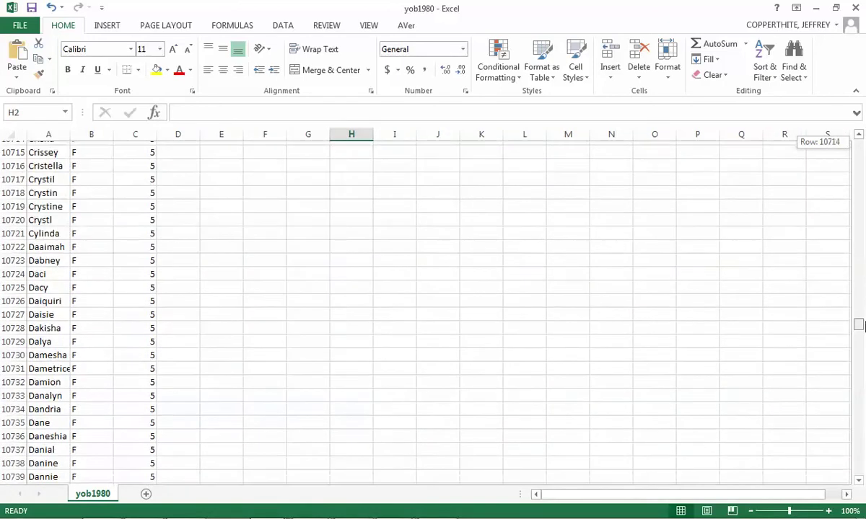
{"action": "left_click", "coordinate": [148, 299]}
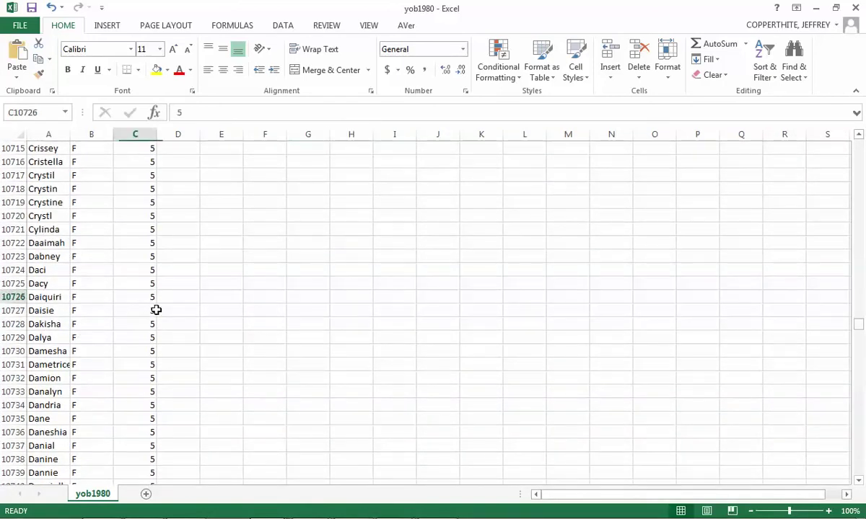
{"action": "key", "text": "Page_Down"}
{"action": "key", "text": "Page_Down"}
{"action": "key", "text": "Page_Down"}
{"action": "key", "text": "Page_Down"}
{"action": "key", "text": "Page_Down"}
{"action": "key", "text": "Page_Down"}
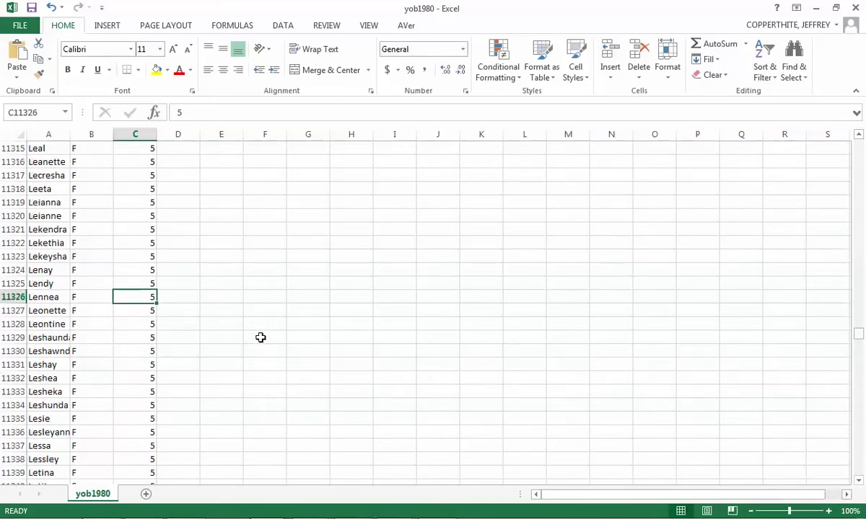
{"action": "key", "text": "Page_Down"}
{"action": "key", "text": "Page_Down"}
{"action": "key", "text": "Page_Down"}
{"action": "key", "text": "Page_Down"}
{"action": "key", "text": "Page_Down"}
{"action": "key", "text": "Page_Down"}
{"action": "key", "text": "Page_Down"}
{"action": "key", "text": "Page_Down"}
{"action": "key", "text": "Page_Down"}
{"action": "key", "text": "Page_Down"}
{"action": "key", "text": "Page_Down"}
{"action": "key", "text": "Page_Down"}
{"action": "key", "text": "Page_Down"}
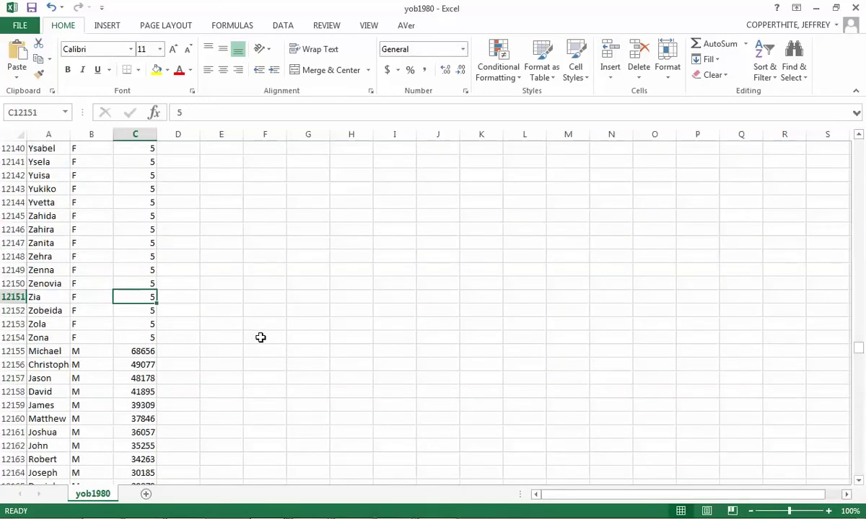
Calculate the female total in cell H2 with =SUM(C1:C12154), ending the range at the last female name's row
{"action": "key", "text": "Down"}
{"action": "key", "text": "Down"}
{"action": "key", "text": "Down"}
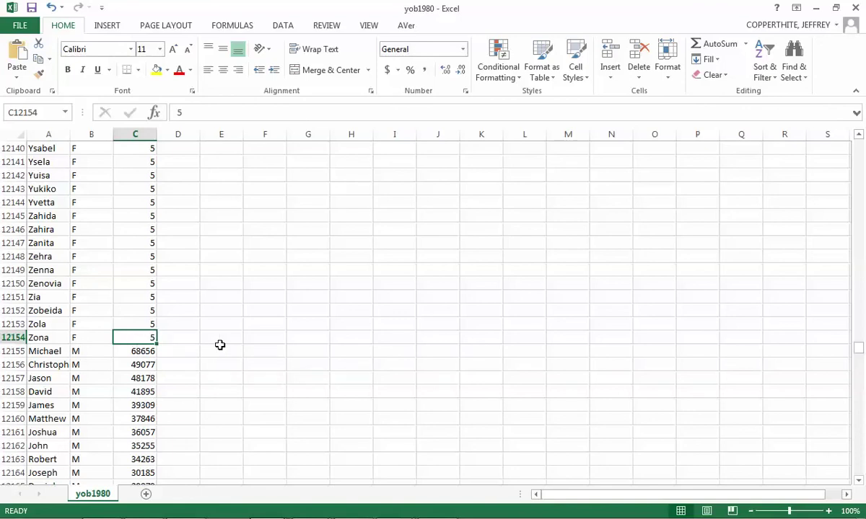
{"action": "key", "text": "ctrl+Up"}
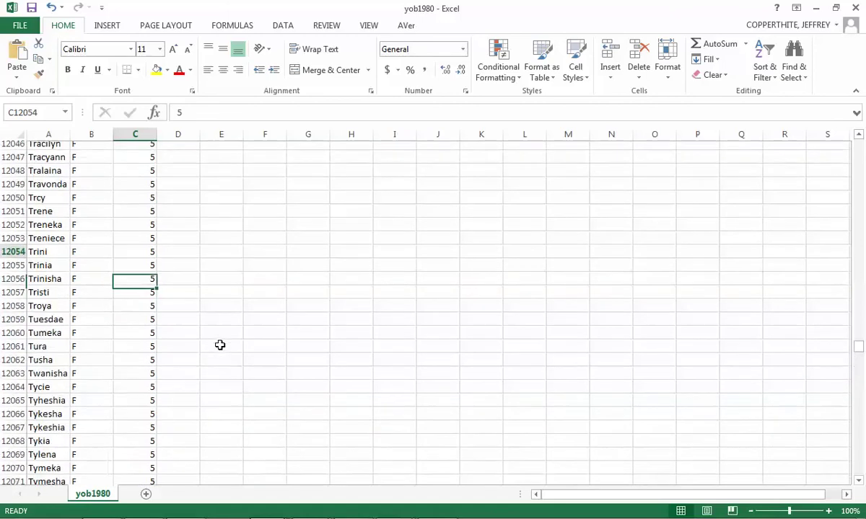
{"action": "key", "text": "ctrl+Left"}
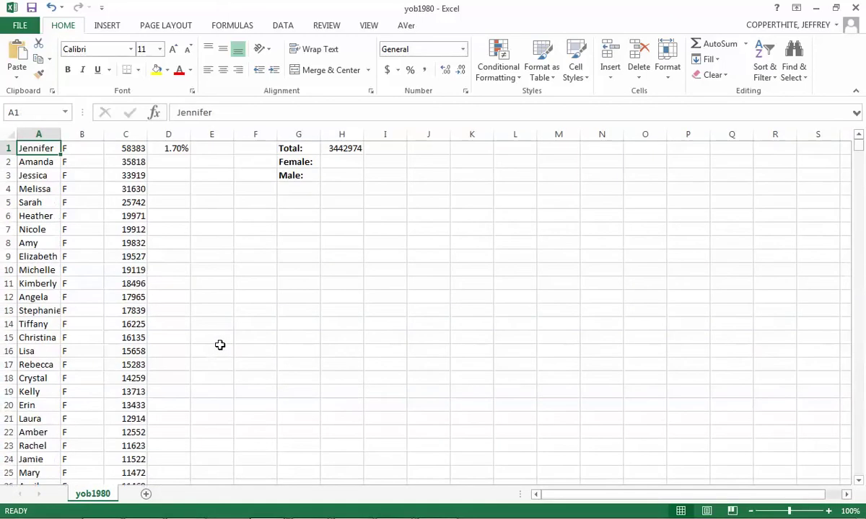
{"action": "double_click", "coordinate": [350, 160]}
{"action": "type", "text": "=sum"}
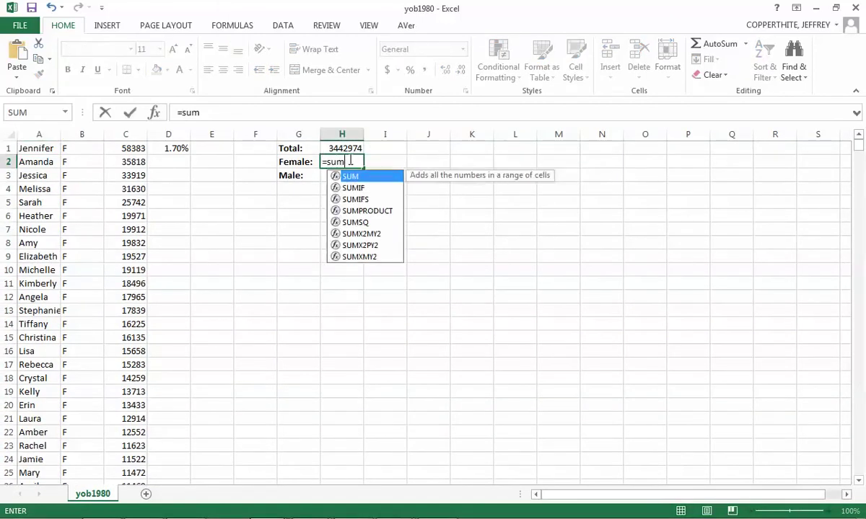
{"action": "type", "text": "(c1:c12"}
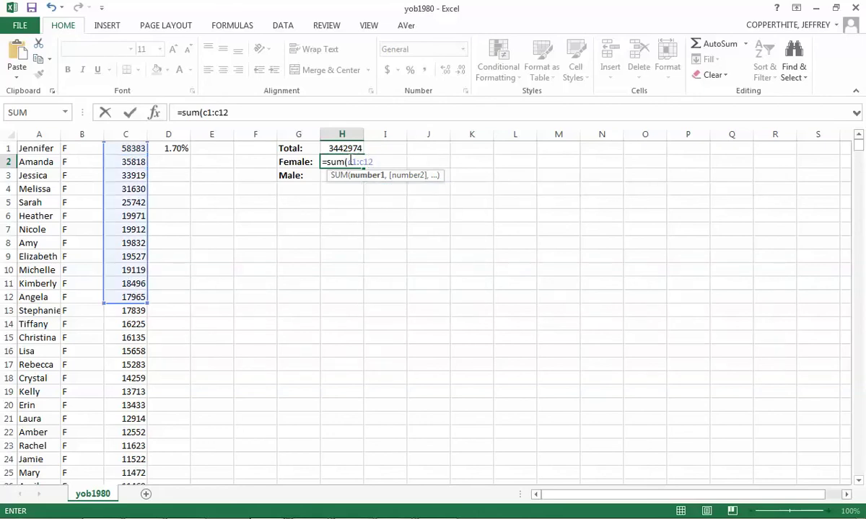
{"action": "type", "text": "134"}
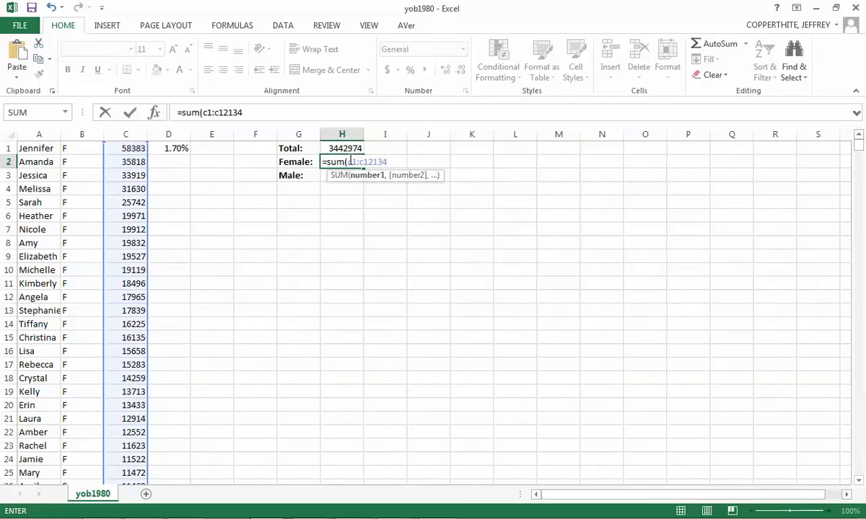
{"action": "key", "text": "BackSpace"}
{"action": "key", "text": "BackSpace"}
{"action": "type", "text": "54)"}
{"action": "key", "text": "Return"}
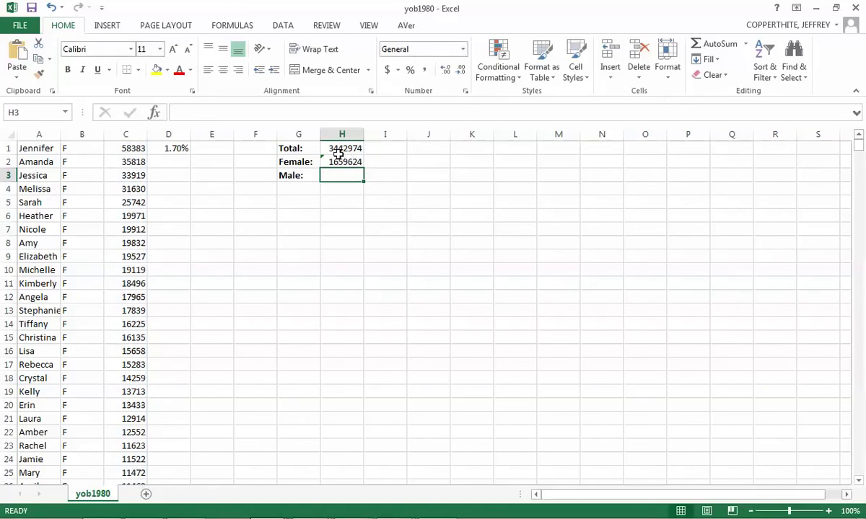
{"action": "key", "text": "Up"}
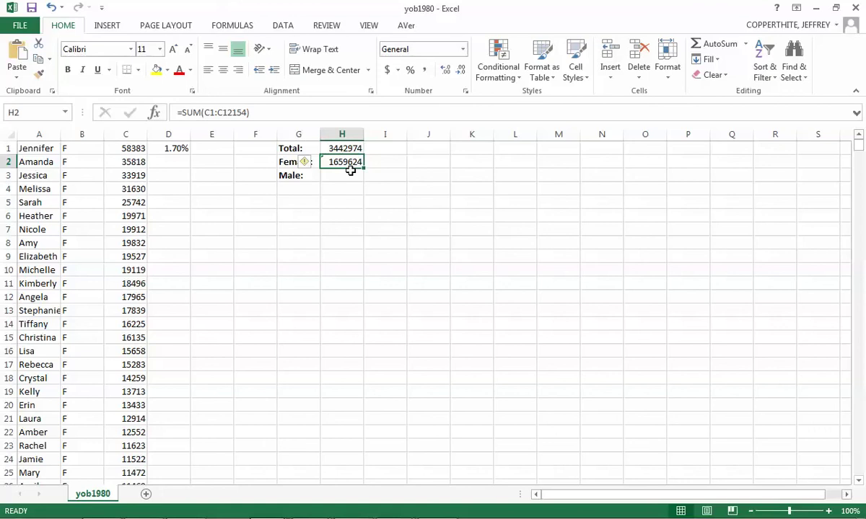
{"action": "left_click", "coordinate": [350, 172]}
{"action": "type", "text": "sum("}
{"action": "key", "text": "BackSpace"}
{"action": "key", "text": "BackSpace"}
{"action": "key", "text": "BackSpace"}
{"action": "key", "text": "BackSpace"}
{"action": "type", "text": "=s"}
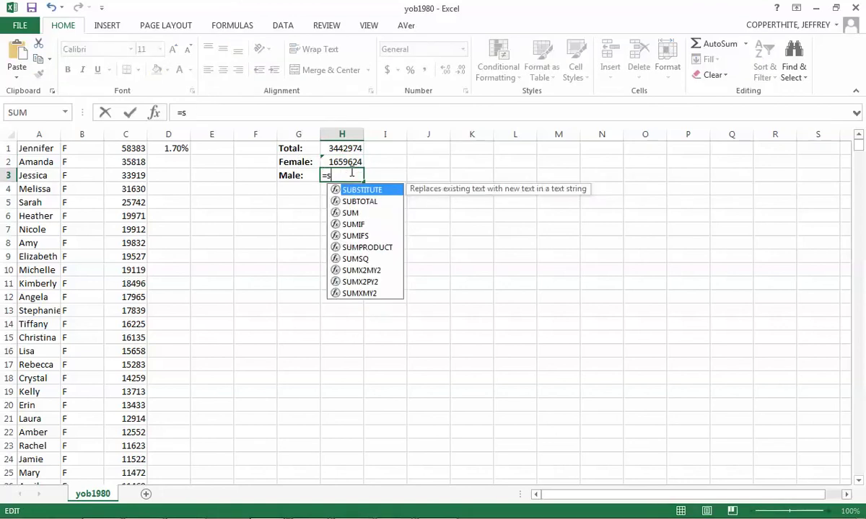
{"action": "type", "text": "um(c125"}
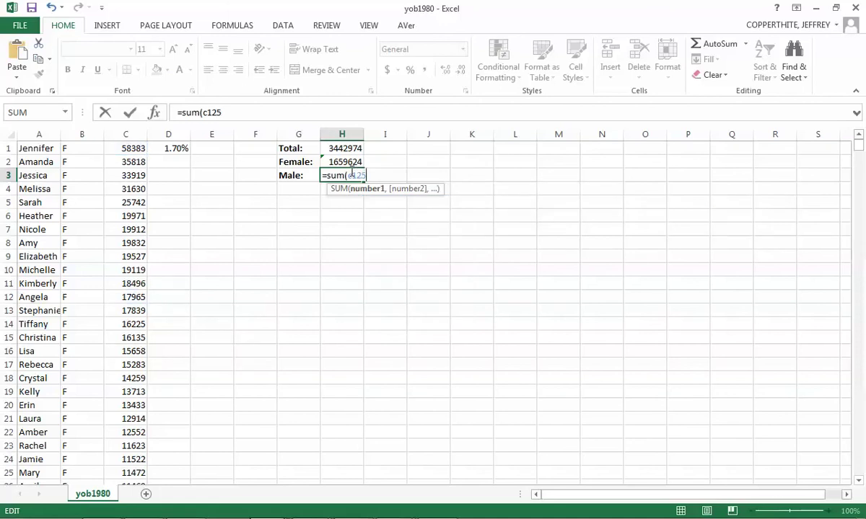
{"action": "key", "text": "BackSpace"}
{"action": "key", "text": "BackSpace"}
{"action": "key", "text": "BackSpace"}
{"action": "key", "text": "Escape"}
{"action": "key", "text": "Escape"}
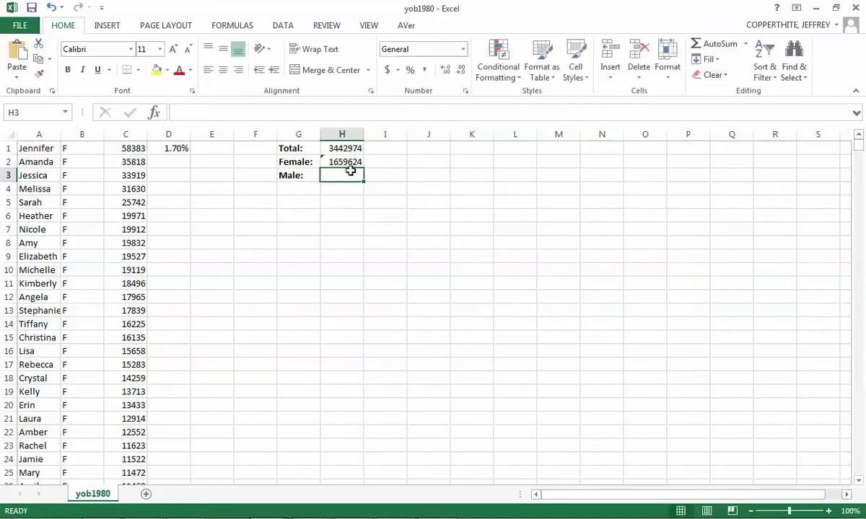
Calculate the male total in cell H3 with the formula =H1-H2
{"action": "left_click", "coordinate": [345, 163]}
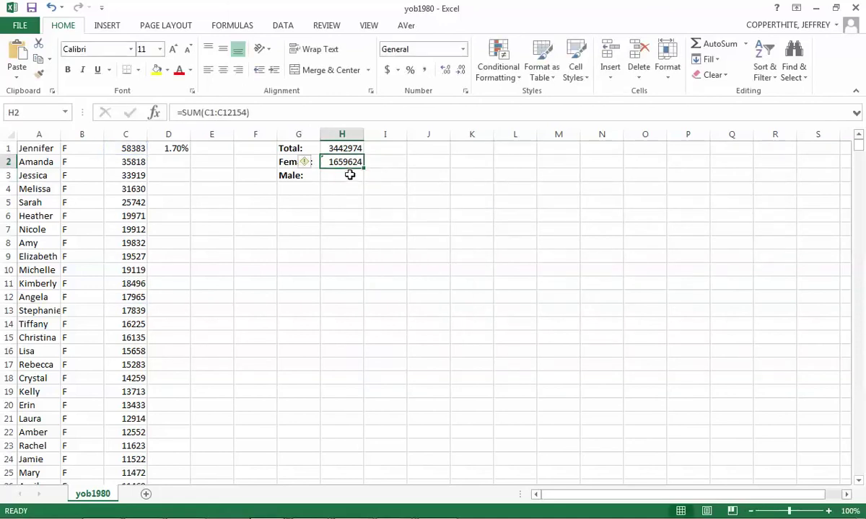
{"action": "left_click", "coordinate": [350, 174]}
{"action": "key", "text": "F2"}
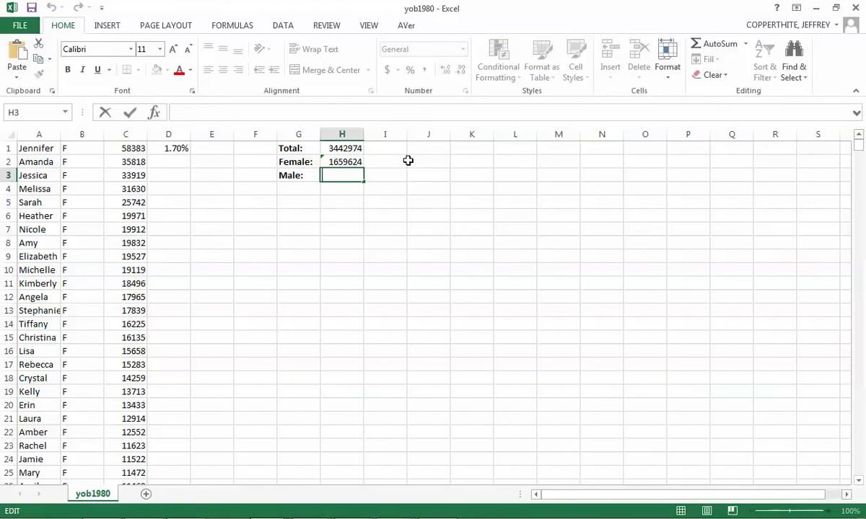
{"action": "type", "text": "="}
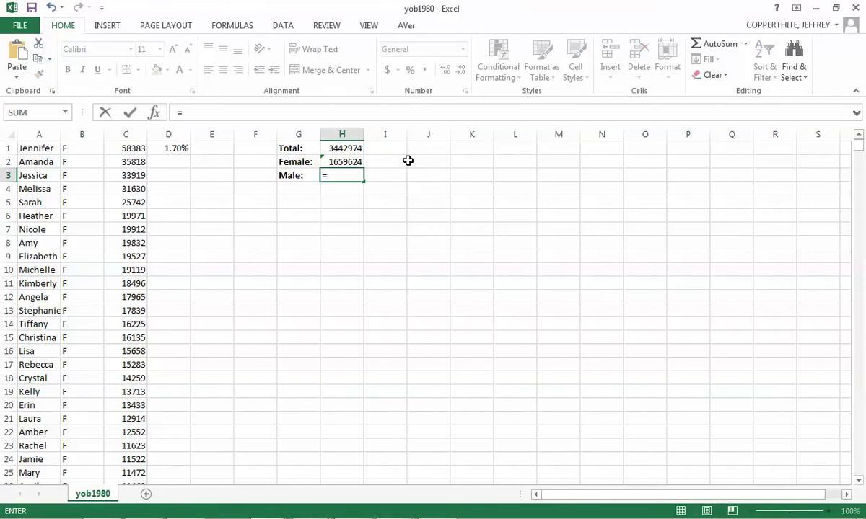
{"action": "type", "text": "H1"}
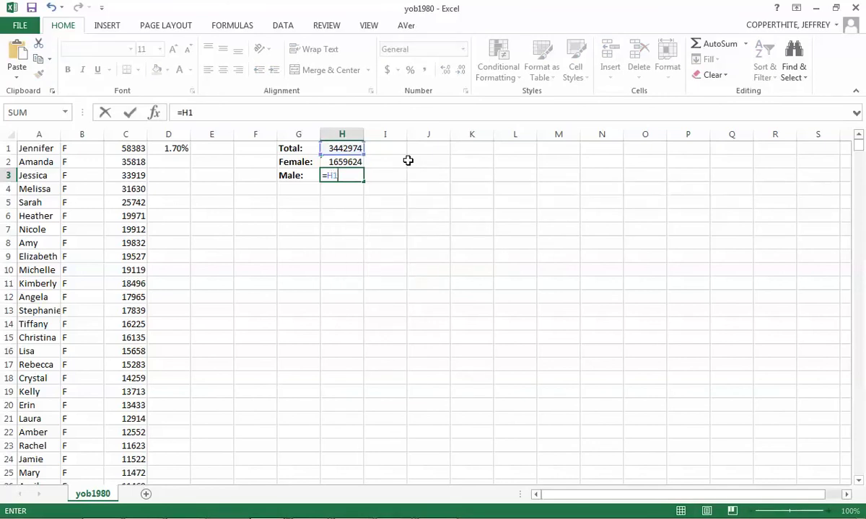
{"action": "type", "text": "-H2"}
{"action": "key", "text": "Return"}
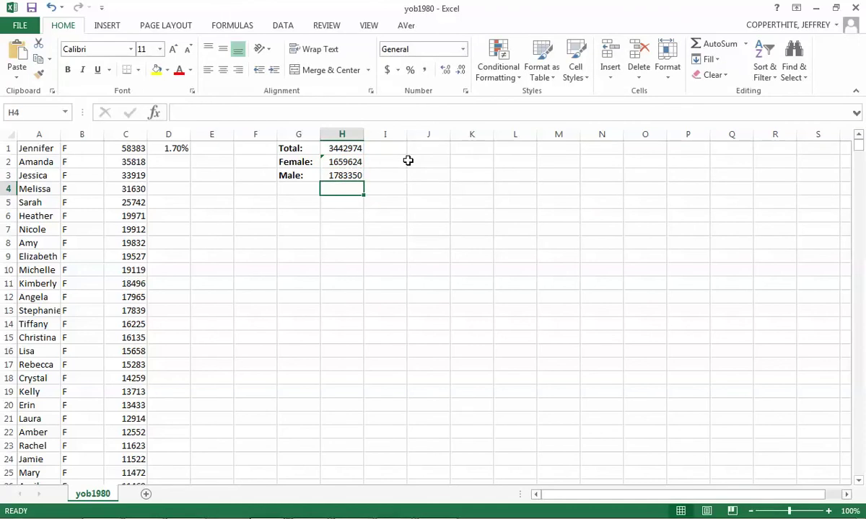
Change the relative frequency formula in cell D1 to =(C1/H2) so it divides by the female total
{"action": "key", "text": "Up"}
{"action": "key", "text": "Left"}
{"action": "key", "text": "Left"}
{"action": "key", "text": "Left"}
{"action": "key", "text": "Left"}
{"action": "key", "text": "Up"}
{"action": "key", "text": "Up"}
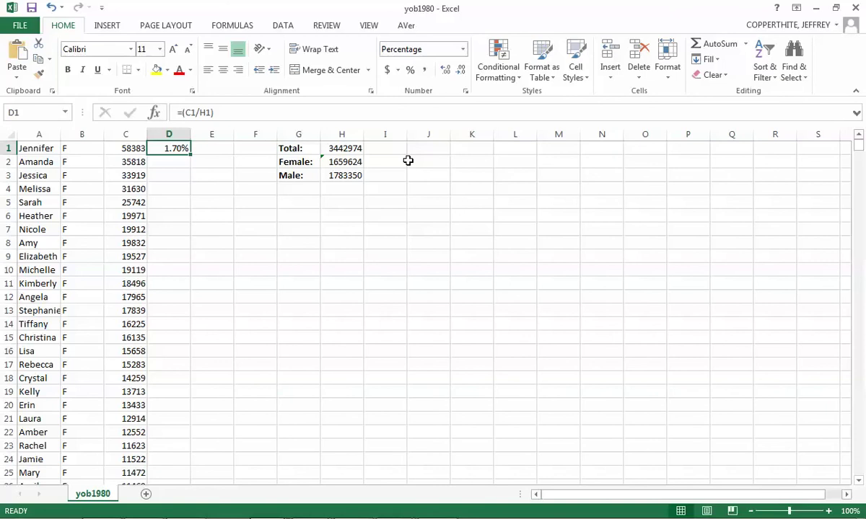
{"action": "key", "text": "F2"}
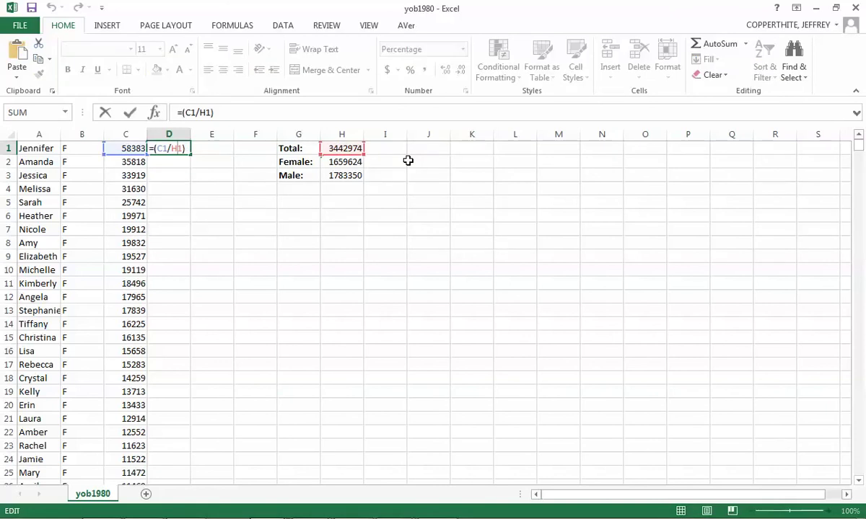
{"action": "key", "text": "Right"}
{"action": "key", "text": "BackSpace"}
{"action": "type", "text": "2"}
{"action": "key", "text": "BackSpace"}
{"action": "key", "text": "BackSpace"}
{"action": "type", "text": "2)"}
{"action": "key", "text": "Return"}
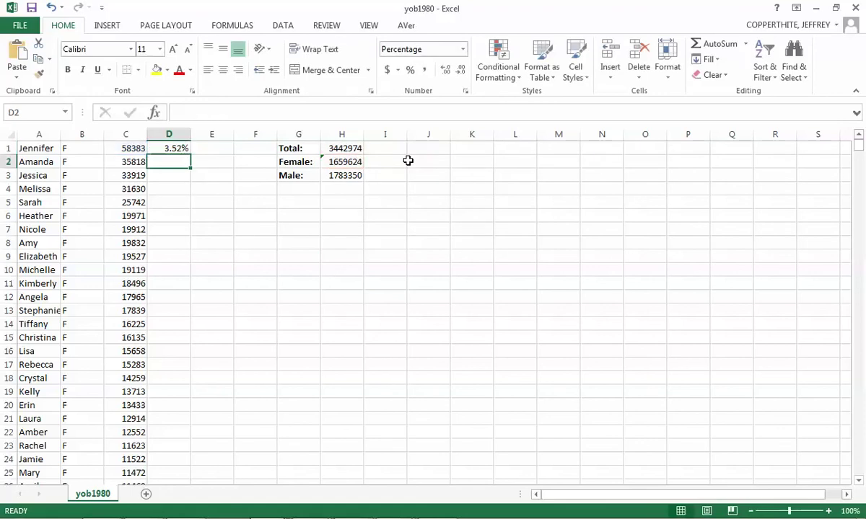
Try copying the D1 formula into D2, compare the cell references in both formulas, and undo the paste
{"action": "key", "text": "Up"}
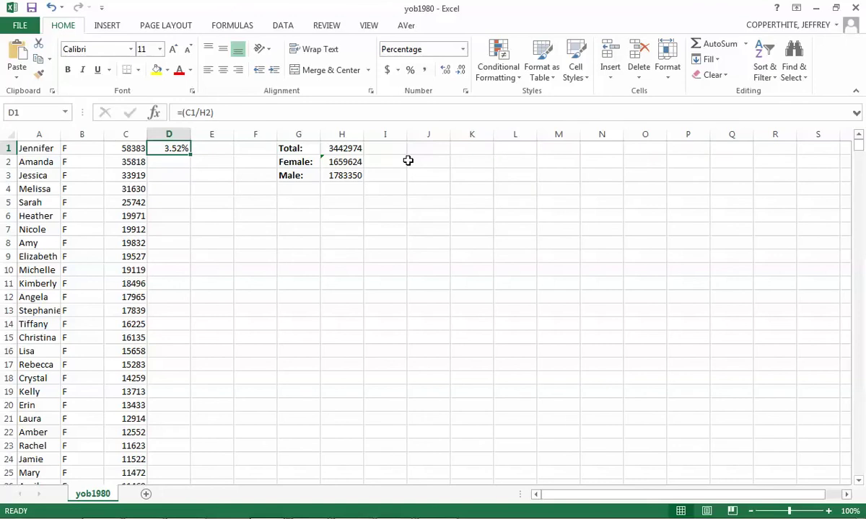
{"action": "key", "text": "ctrl+c"}
{"action": "key", "text": "Down"}
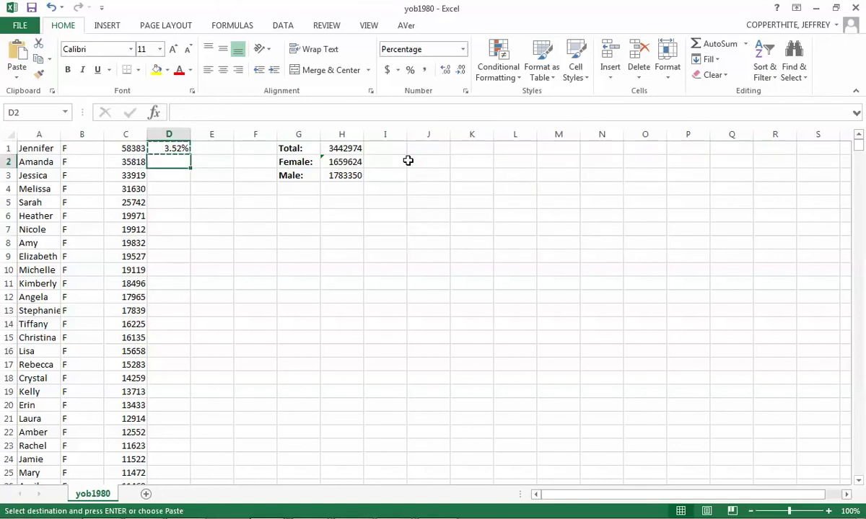
{"action": "key", "text": "ctrl+v"}
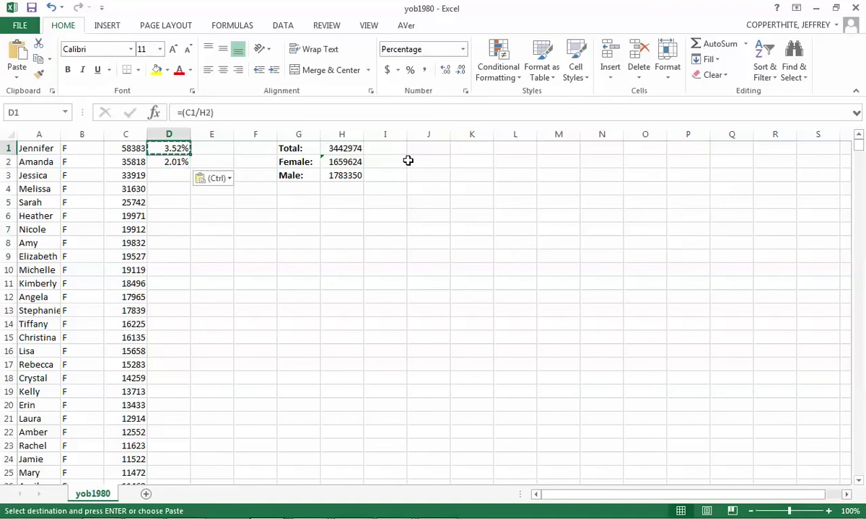
{"action": "key", "text": "Up"}
{"action": "left_click", "coordinate": [170, 163]}
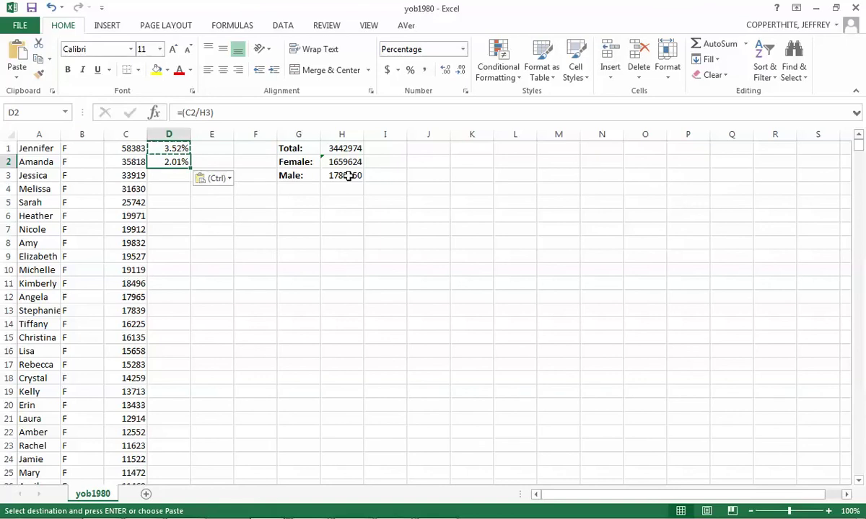
{"action": "key", "text": "Up"}
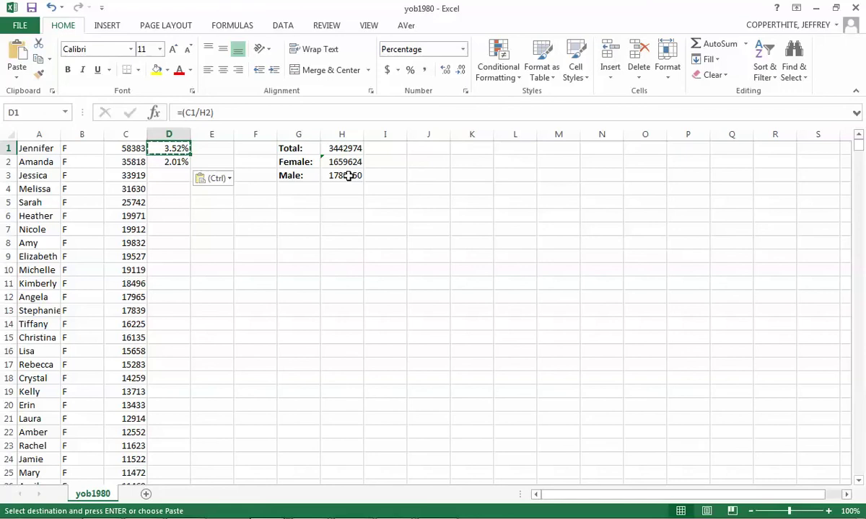
{"action": "key", "text": "Down"}
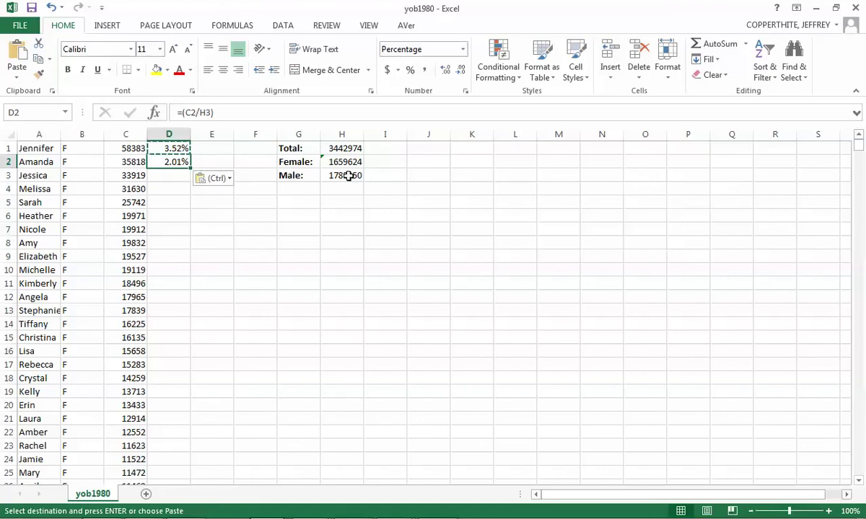
{"action": "key", "text": "Escape"}
{"action": "key", "text": "ctrl+z"}
Lock the row of the female total in cell D1's formula, making it =(C1/H$2)
{"action": "key", "text": "F2"}
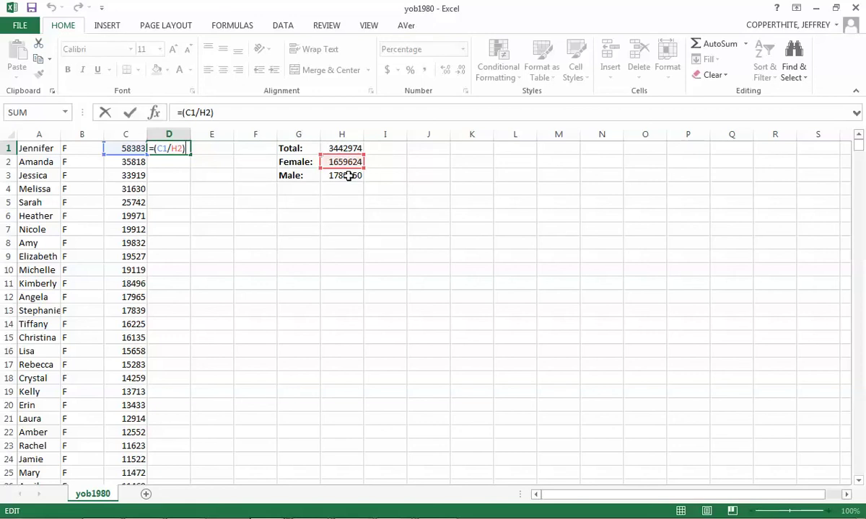
{"action": "key", "text": "Left"}
{"action": "key", "text": "Left"}
{"action": "key", "text": "Left"}
{"action": "type", "text": "$"}
{"action": "key", "text": "Return"}
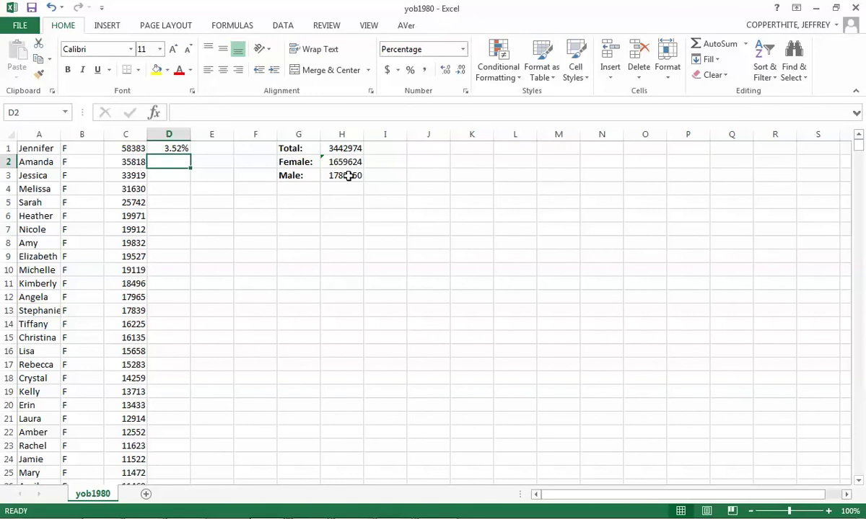
Test the locked reference by copying the D1 formula into D2 and from there into D3, checking each formula
{"action": "key", "text": "Up"}
{"action": "key", "text": "ctrl+c"}
{"action": "key", "text": "Down"}
{"action": "key", "text": "ctrl+v"}
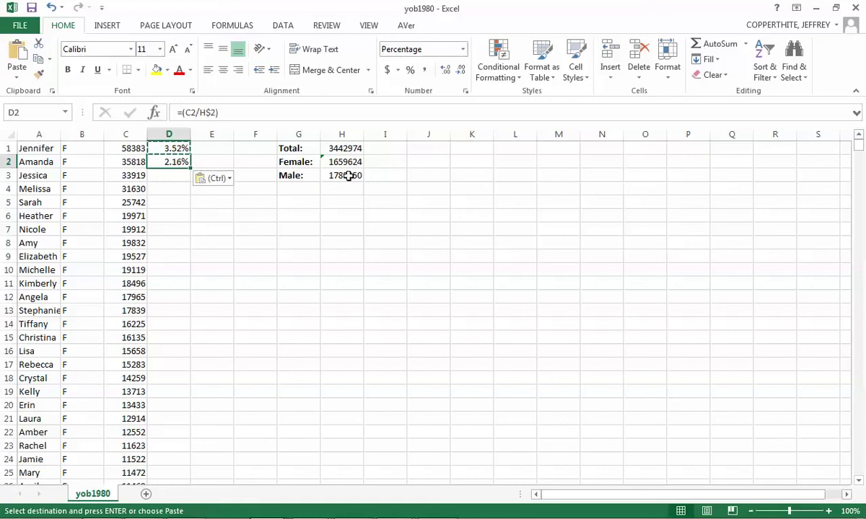
{"action": "key", "text": "Up"}
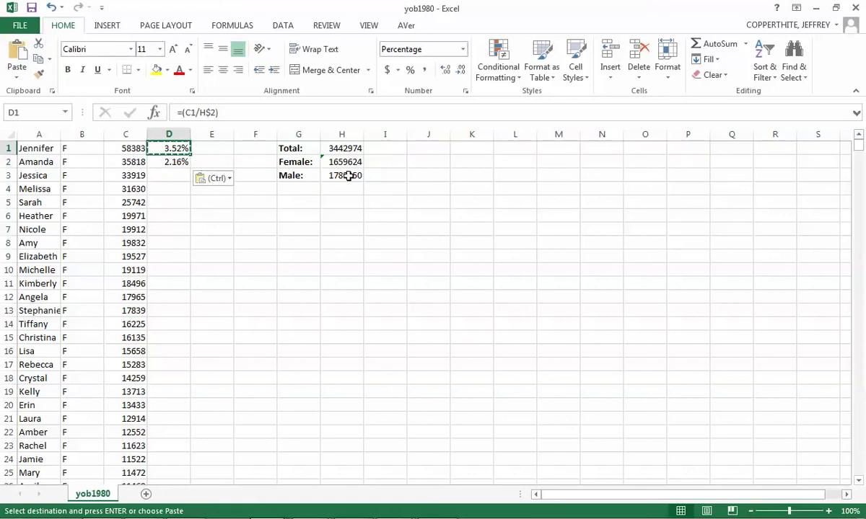
{"action": "key", "text": "Down"}
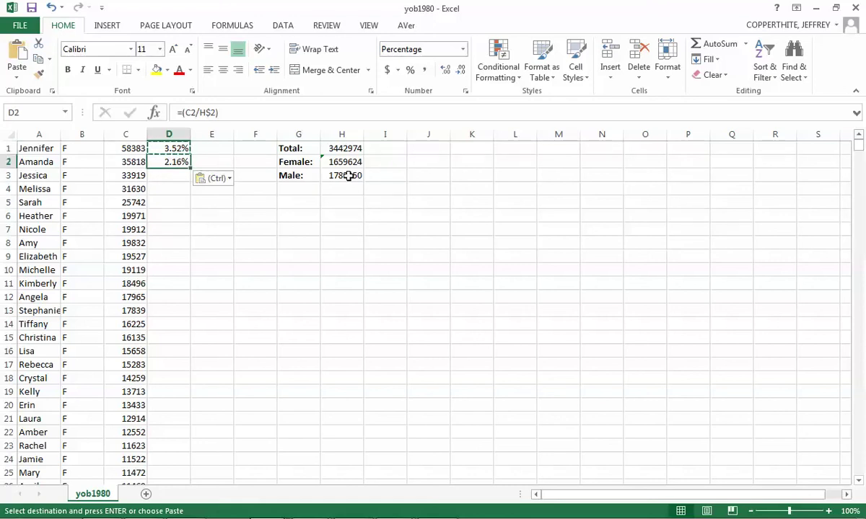
{"action": "key", "text": "ctrl+c"}
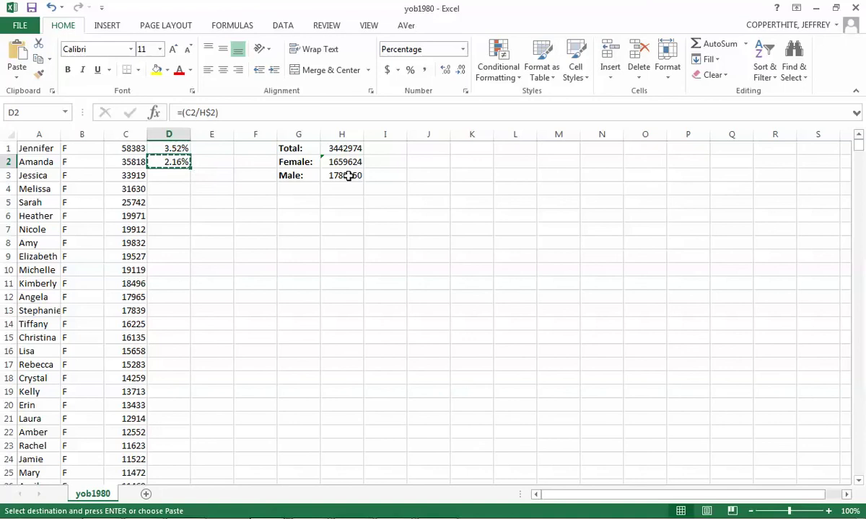
{"action": "key", "text": "Down"}
{"action": "key", "text": "ctrl+v"}
{"action": "key", "text": "Down"}
{"action": "key", "text": "Up"}
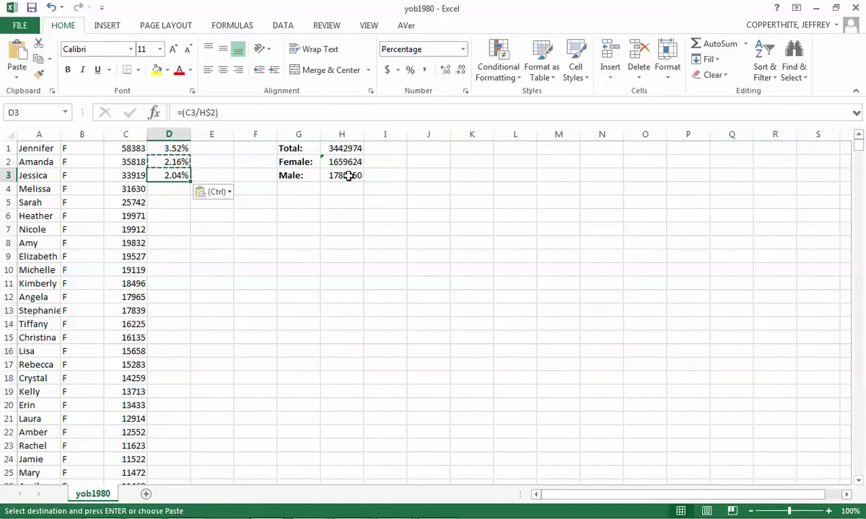
Check the formulas in D1 and H2, and undo the test copies in D2 and D3
{"action": "left_click", "coordinate": [176, 147]}
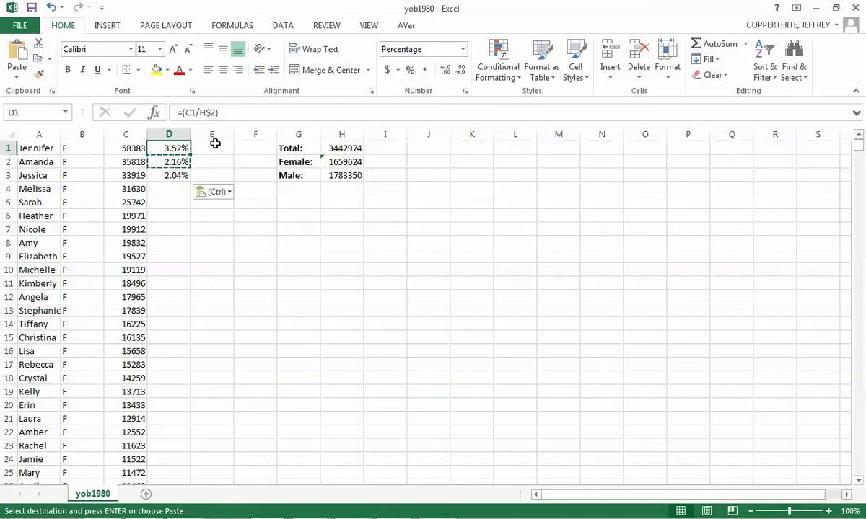
{"action": "left_click", "coordinate": [341, 162]}
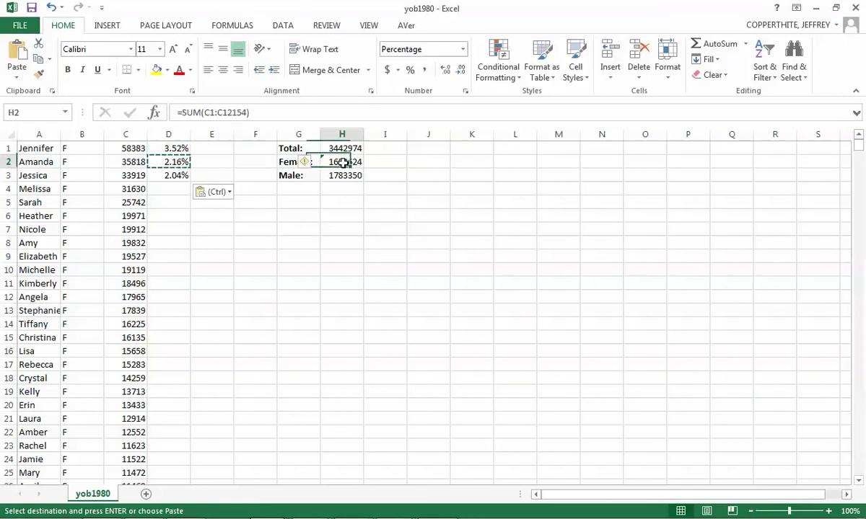
{"action": "left_click", "coordinate": [174, 148]}
{"action": "key", "text": "ctrl+z"}
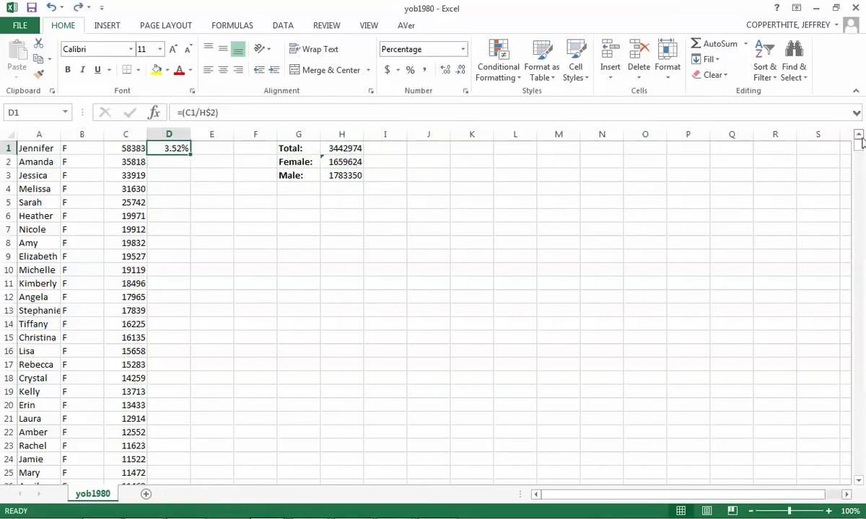
Fill the D1 relative-frequency formula down column D through D12154, the last female row
{"action": "left_click_drag", "start_coordinate": [859, 148], "coordinate": [861, 350]}
{"action": "left_click", "coordinate": [862, 286]}
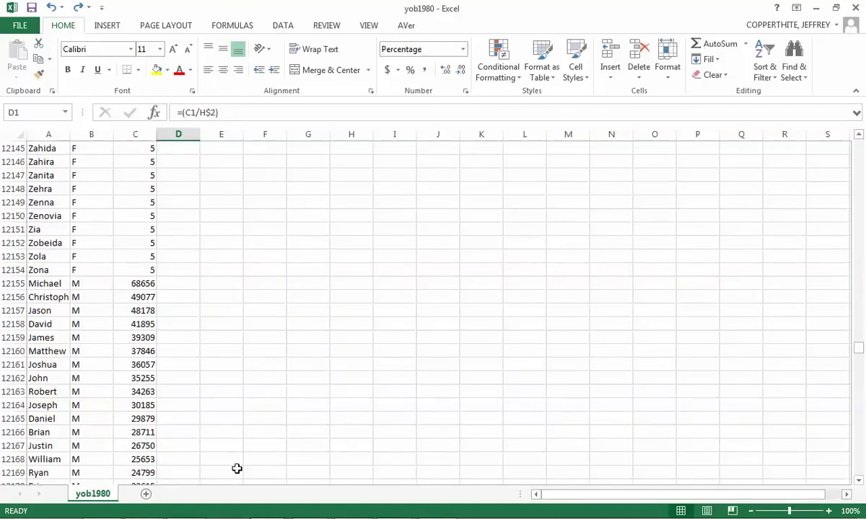
{"action": "left_click", "coordinate": [182, 268], "text": "shift"}
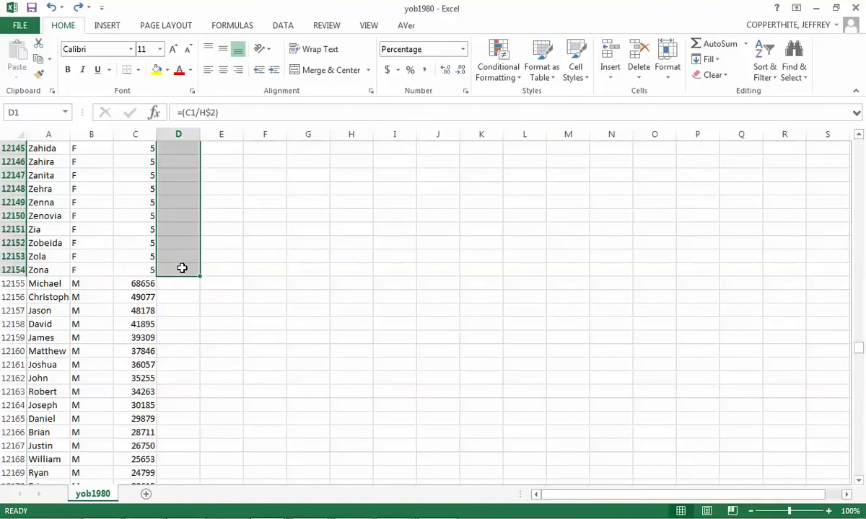
{"action": "left_click", "coordinate": [713, 59]}
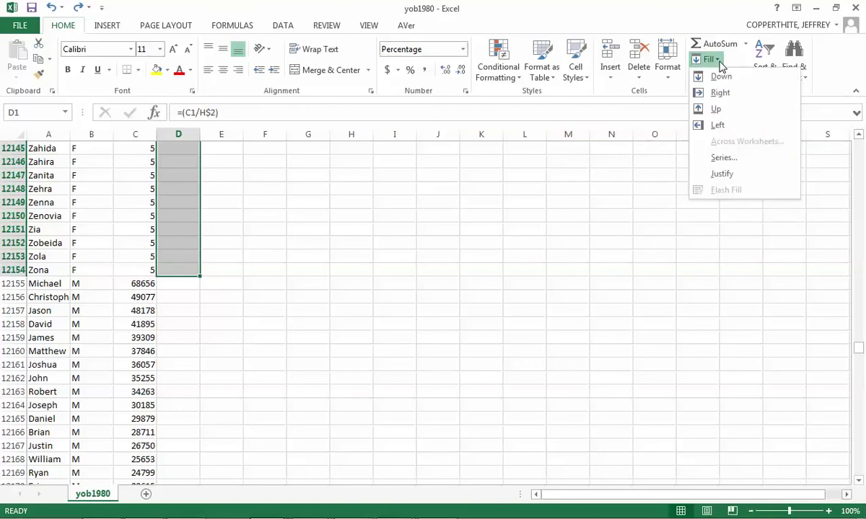
{"action": "left_click", "coordinate": [721, 77]}
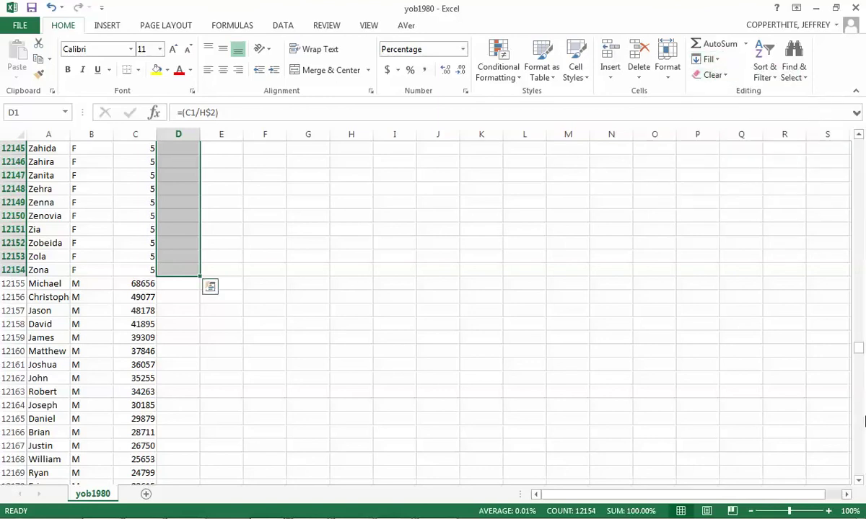
Examine the filled female percentages and their formulas in column D around rows 1471 to 1553
{"action": "left_click_drag", "start_coordinate": [858, 349], "coordinate": [860, 172]}
{"action": "left_click", "coordinate": [859, 142]}
{"action": "left_click", "coordinate": [860, 143]}
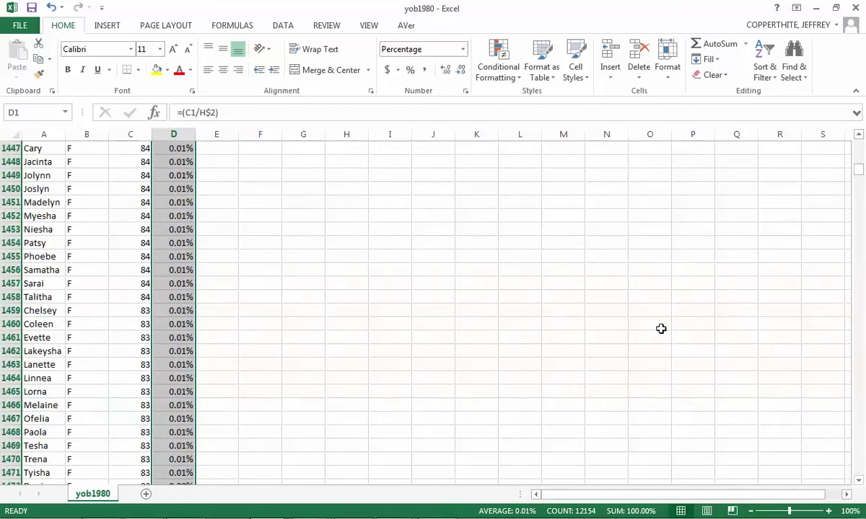
{"action": "left_click", "coordinate": [177, 482]}
{"action": "key", "text": "Down"}
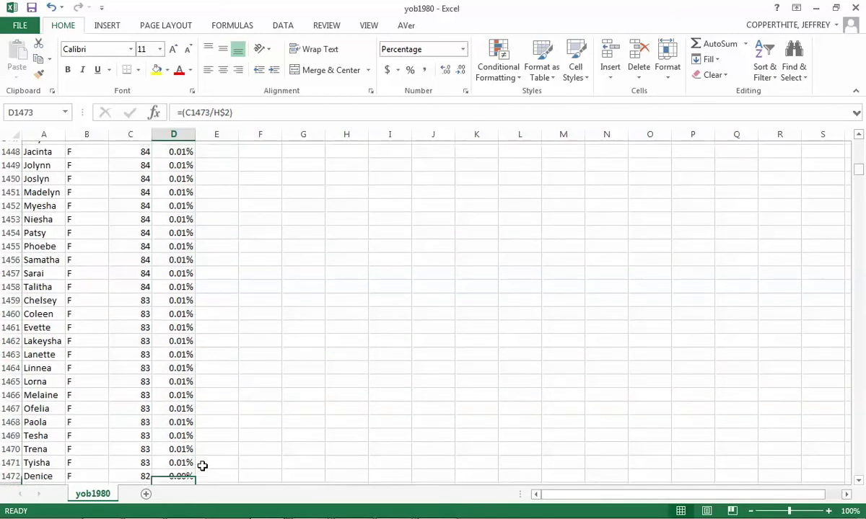
{"action": "key", "text": "Up"}
{"action": "key", "text": "Up"}
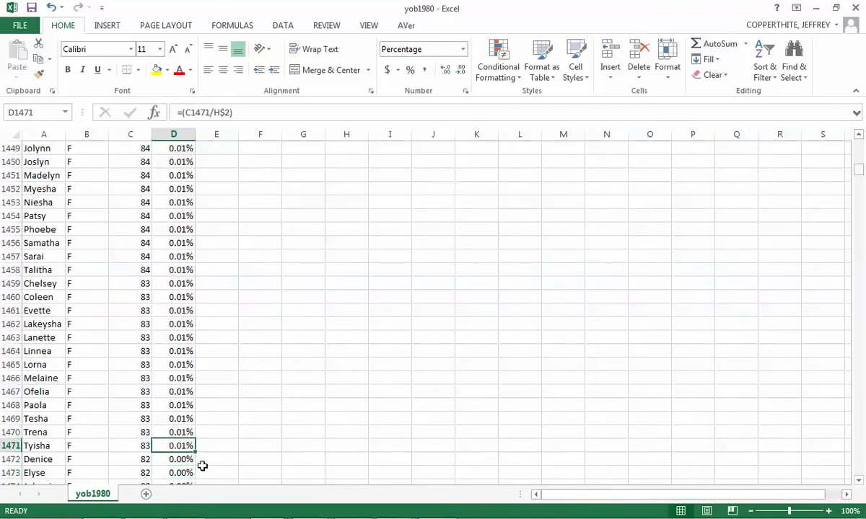
{"action": "key", "text": "Up"}
{"action": "key", "text": "Down"}
{"action": "key", "text": "Down"}
{"action": "key", "text": "Down"}
{"action": "key", "text": "Down"}
{"action": "key", "text": "Down"}
{"action": "key", "text": "Down"}
{"action": "key", "text": "Down"}
{"action": "key", "text": "Down"}
{"action": "key", "text": "Down"}
{"action": "key", "text": "Down"}
{"action": "key", "text": "Down"}
{"action": "key", "text": "Down"}
{"action": "key", "text": "Down"}
{"action": "key", "text": "Down"}
{"action": "key", "text": "Down"}
{"action": "key", "text": "Down"}
{"action": "key", "text": "Down"}
{"action": "key", "text": "Down"}
{"action": "key", "text": "Down"}
{"action": "key", "text": "Down"}
{"action": "key", "text": "Down"}
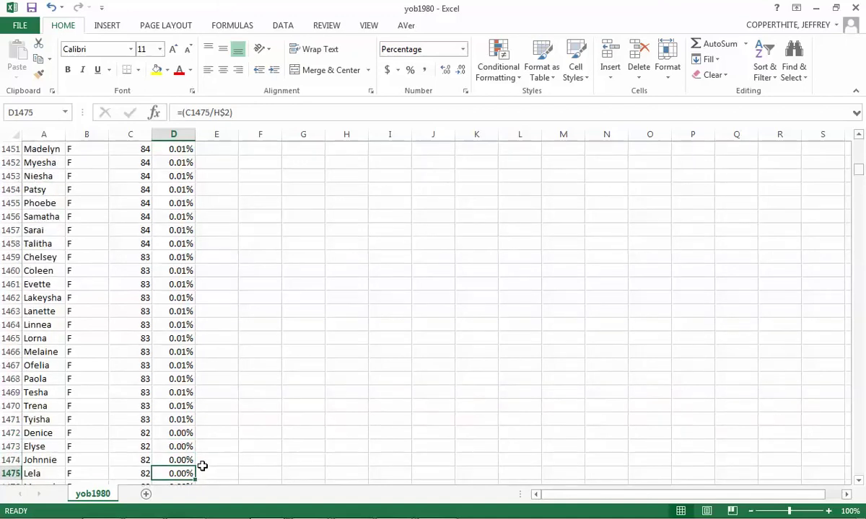
{"action": "key", "text": "Down"}
{"action": "key", "text": "Down"}
{"action": "key", "text": "Down"}
{"action": "key", "text": "Down"}
{"action": "key", "text": "Down"}
{"action": "key", "text": "Down"}
{"action": "key", "text": "Down"}
{"action": "key", "text": "Down"}
{"action": "key", "text": "Down"}
{"action": "key", "text": "Down"}
{"action": "key", "text": "Down"}
{"action": "key", "text": "Down"}
{"action": "key", "text": "Down"}
{"action": "key", "text": "Down"}
{"action": "key", "text": "Down"}
{"action": "key", "text": "Down"}
{"action": "key", "text": "Down"}
{"action": "key", "text": "Down"}
{"action": "key", "text": "Down"}
{"action": "key", "text": "Down"}
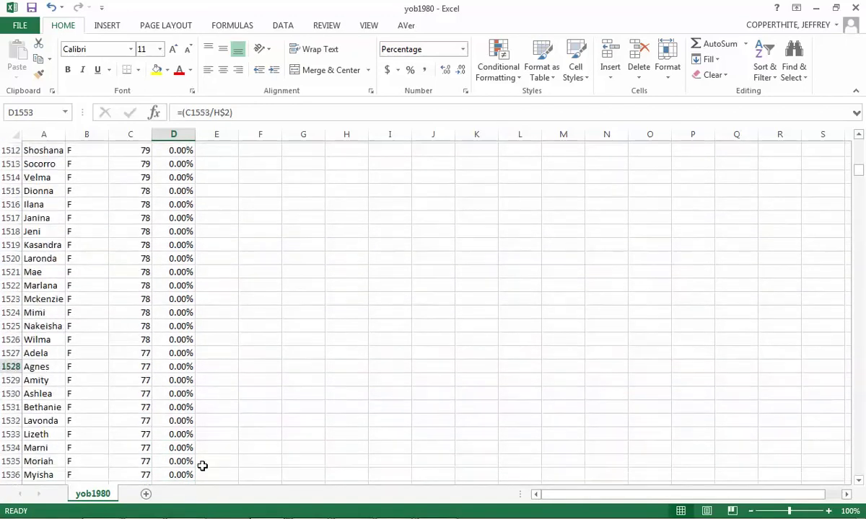
Enter =C12155/H$3 in D12155, the first male row, to calculate that name's share of the male total
{"action": "left_click_drag", "start_coordinate": [857, 170], "coordinate": [859, 350]}
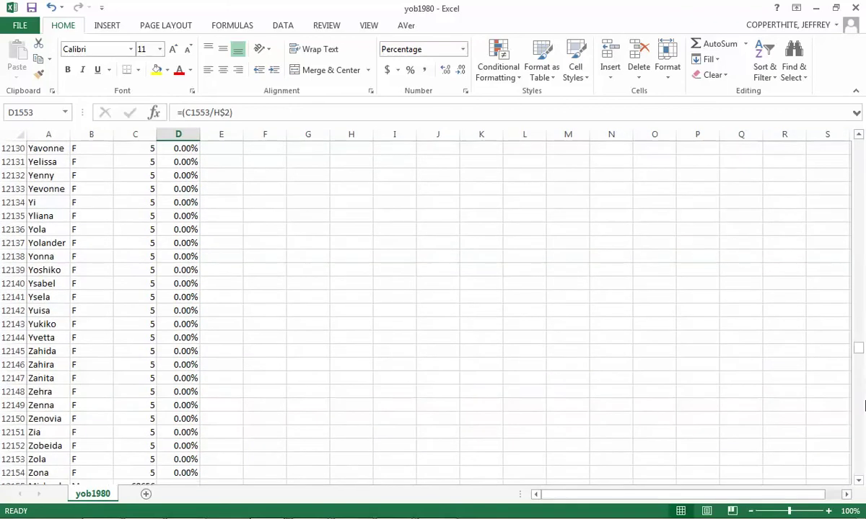
{"action": "left_click", "coordinate": [860, 413]}
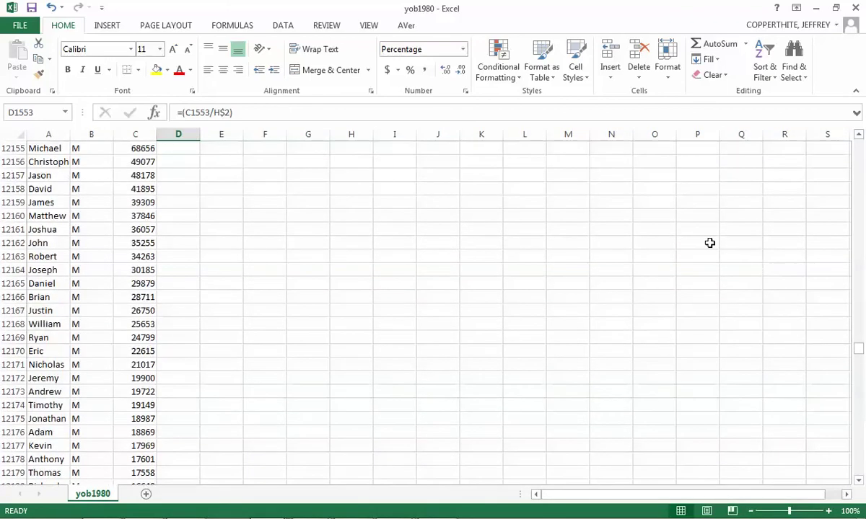
{"action": "left_click", "coordinate": [177, 150]}
{"action": "scroll", "coordinate": [177, 150], "scroll_direction": "up", "scroll_amount": 1}
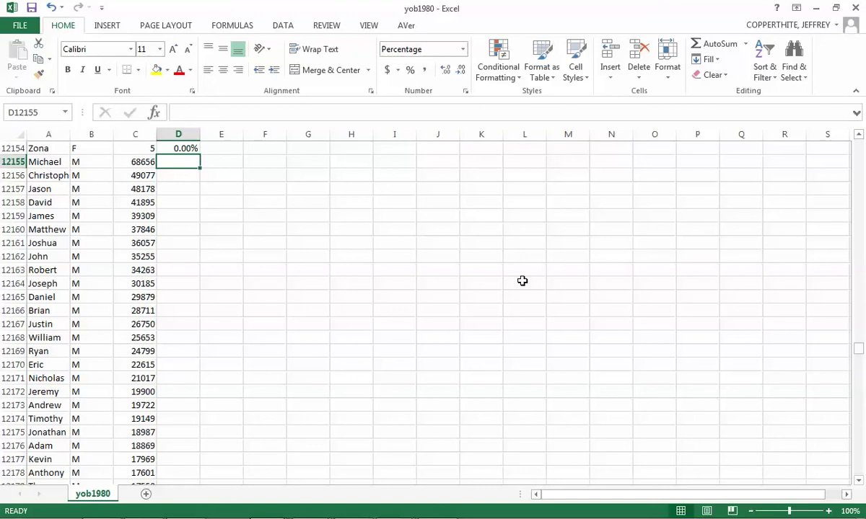
{"action": "key", "text": "Page_Down"}
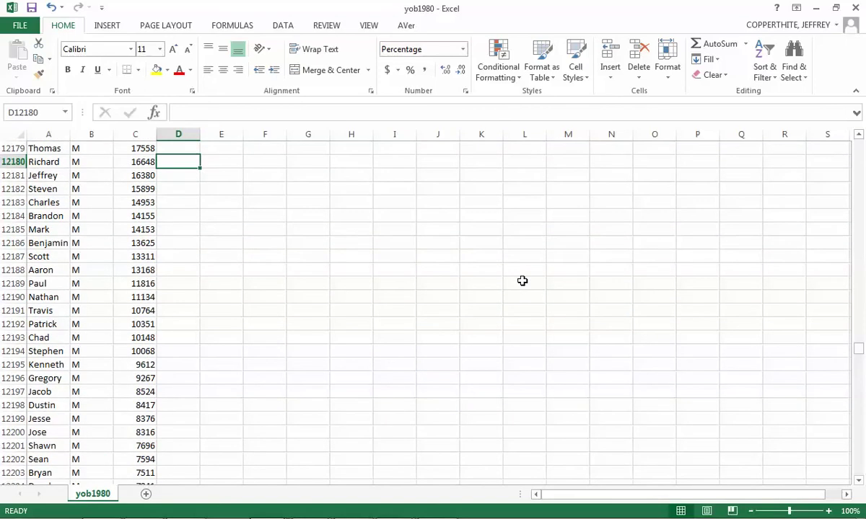
{"action": "key", "text": "Down"}
{"action": "key", "text": "Up"}
{"action": "key", "text": "Up"}
{"action": "key", "text": "Up"}
{"action": "key", "text": "Up"}
{"action": "key", "text": "Up"}
{"action": "key", "text": "Up"}
{"action": "key", "text": "Up"}
{"action": "key", "text": "Up"}
{"action": "key", "text": "Up"}
{"action": "key", "text": "Up"}
{"action": "key", "text": "Up"}
{"action": "key", "text": "Up"}
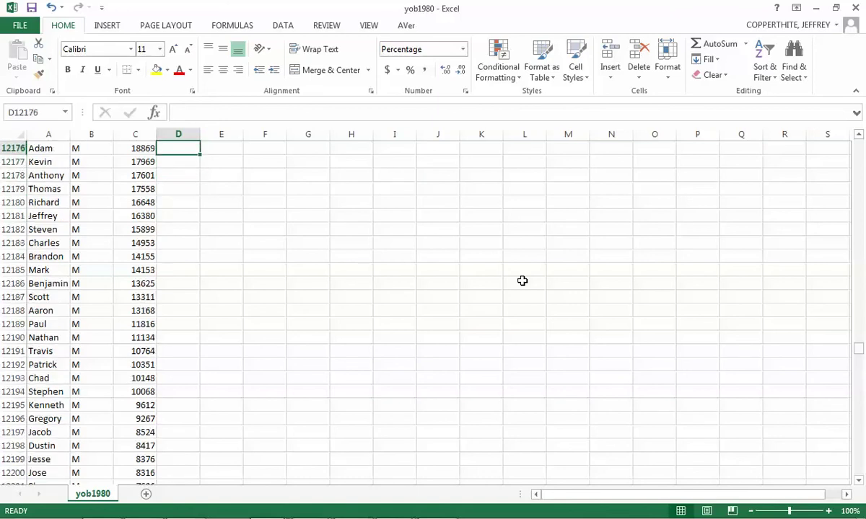
{"action": "key", "text": "Up"}
{"action": "key", "text": "Up"}
{"action": "key", "text": "Up"}
{"action": "key", "text": "Up"}
{"action": "key", "text": "Up"}
{"action": "key", "text": "Up"}
{"action": "key", "text": "Up"}
{"action": "key", "text": "Up"}
{"action": "key", "text": "Up"}
{"action": "key", "text": "Up"}
{"action": "key", "text": "Up"}
{"action": "key", "text": "Up"}
{"action": "key", "text": "Up"}
{"action": "key", "text": "Up"}
{"action": "key", "text": "Up"}
{"action": "key", "text": "Up"}
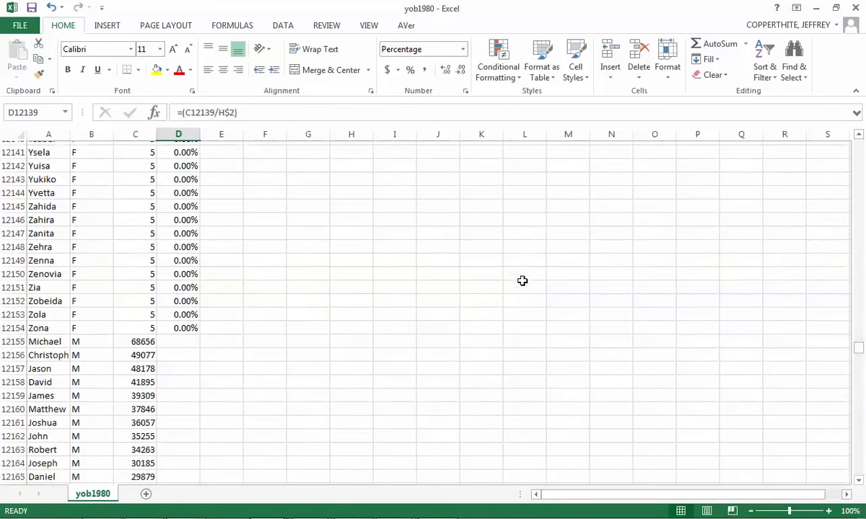
{"action": "key", "text": "Down"}
{"action": "key", "text": "Down"}
{"action": "key", "text": "Down"}
{"action": "key", "text": "Down"}
{"action": "key", "text": "Down"}
{"action": "key", "text": "Down"}
{"action": "key", "text": "Down"}
{"action": "key", "text": "Down"}
{"action": "key", "text": "Down"}
{"action": "key", "text": "Down"}
{"action": "key", "text": "Down"}
{"action": "key", "text": "Down"}
{"action": "key", "text": "Down"}
{"action": "key", "text": "Down"}
{"action": "key", "text": "Down"}
{"action": "key", "text": "Down"}
{"action": "key", "text": "Down"}
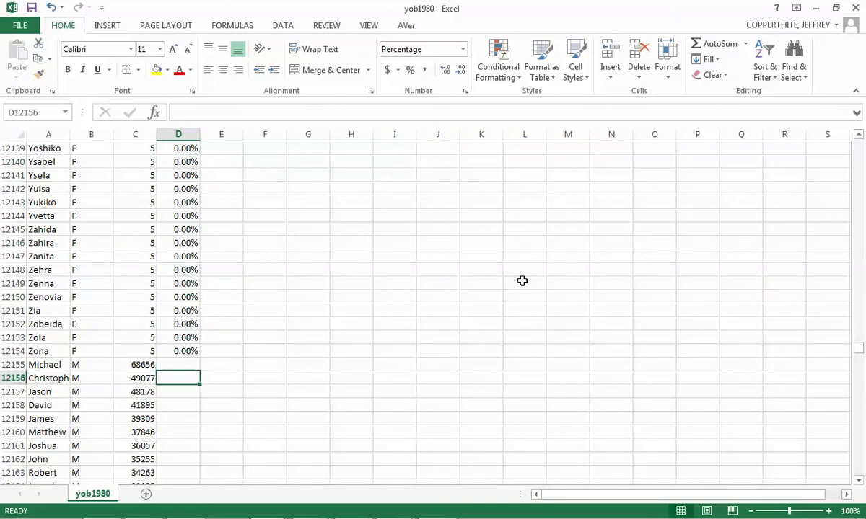
{"action": "key", "text": "Up"}
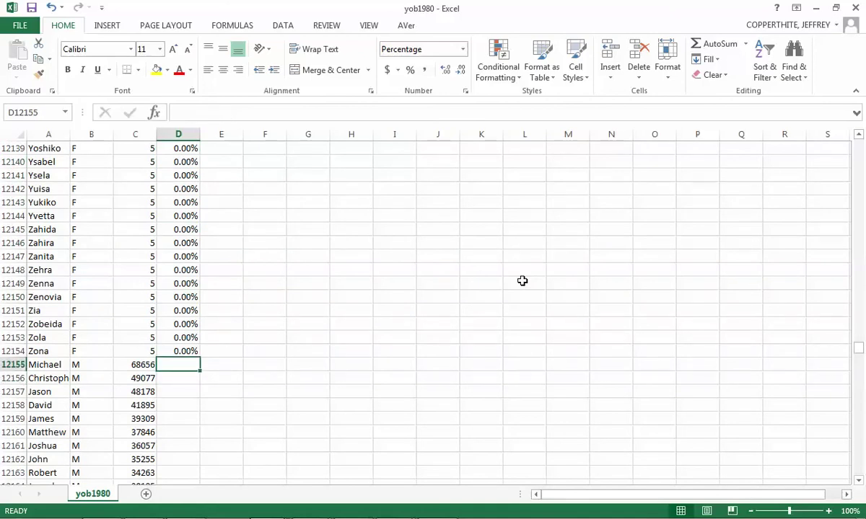
{"action": "type", "text": "="}
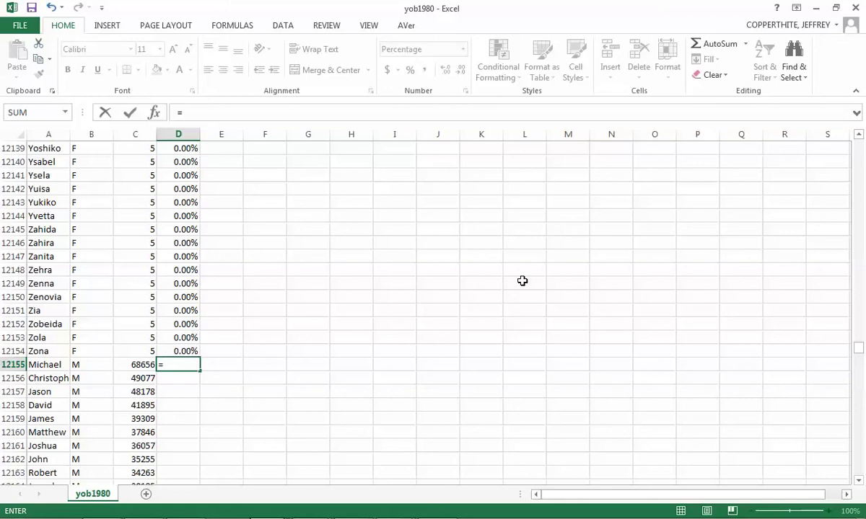
{"action": "type", "text": "C12155/"}
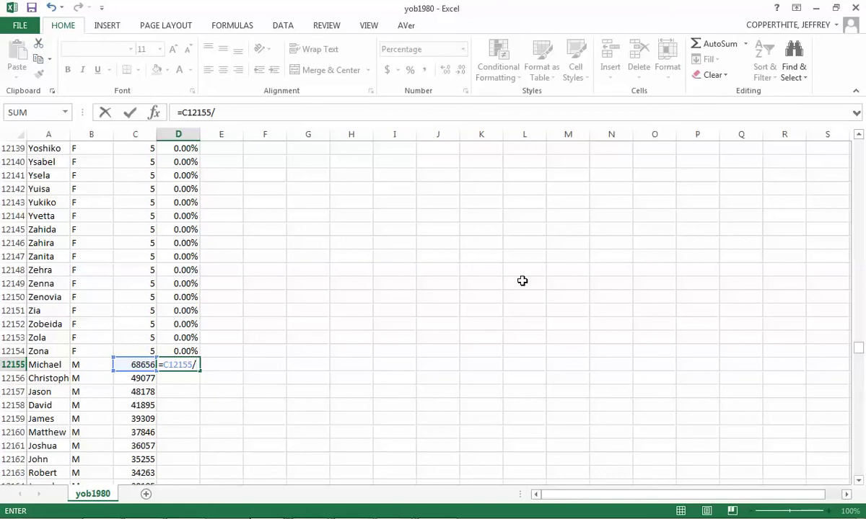
{"action": "type", "text": "H$3"}
{"action": "key", "text": "Return"}
{"action": "key", "text": "Up"}
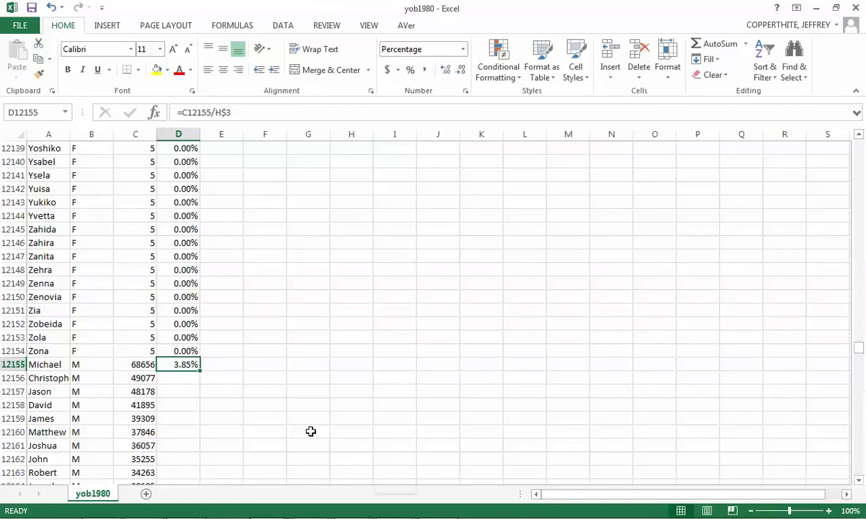
Fill the D12155 formula down through D19431, the last male row, and check the percentages near the end of the list
{"action": "key", "text": "ctrl+shift+End"}
{"action": "key", "text": "shift+Left"}
{"action": "key", "text": "shift+Left"}
{"action": "key", "text": "shift+Left"}
{"action": "key", "text": "shift+Left"}
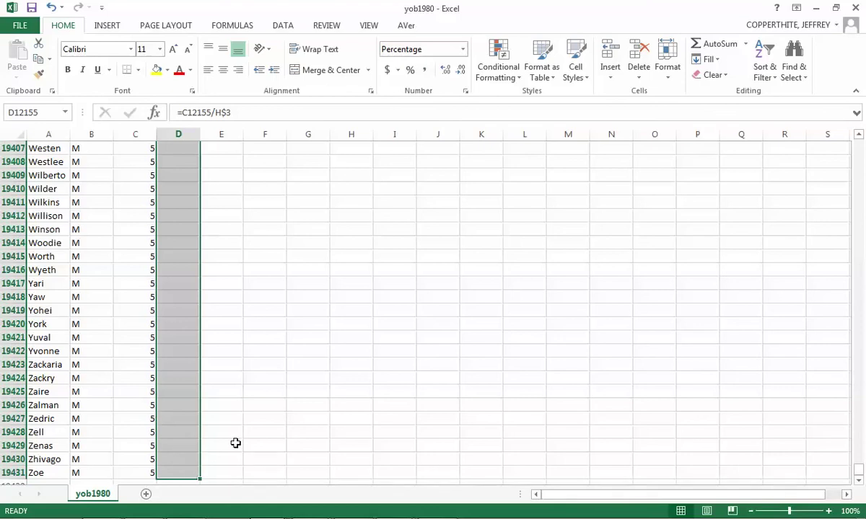
{"action": "left_click", "coordinate": [707, 61]}
{"action": "left_click", "coordinate": [716, 78]}
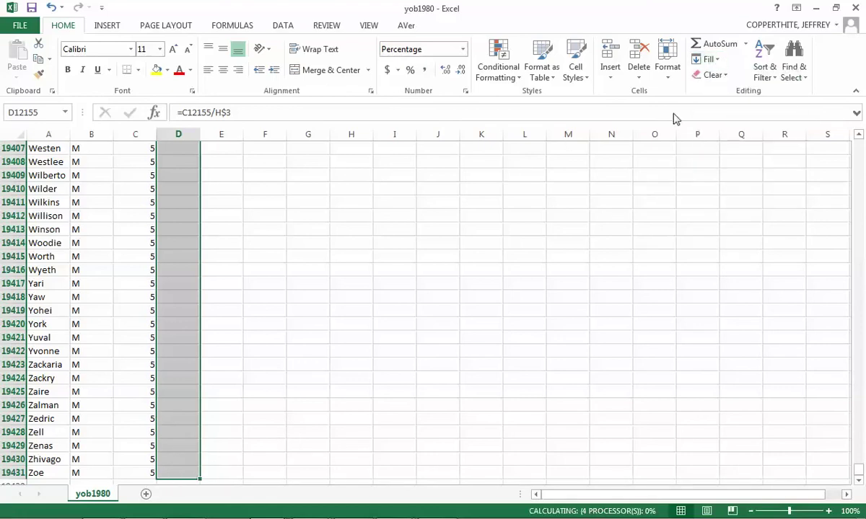
{"action": "left_click", "coordinate": [245, 356]}
{"action": "key", "text": "Page_Up"}
{"action": "key", "text": "Page_Up"}
{"action": "key", "text": "Page_Up"}
{"action": "key", "text": "Page_Up"}
{"action": "scroll", "coordinate": [245, 358], "scroll_direction": "up", "scroll_amount": 2}
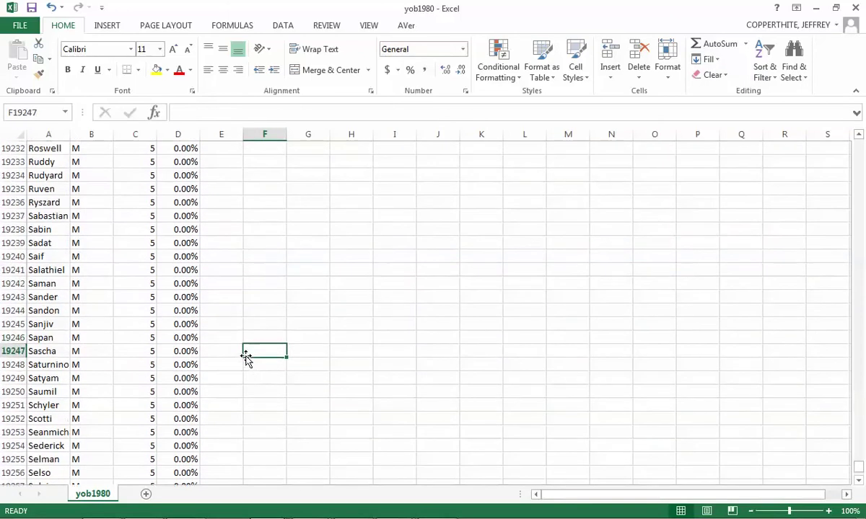
Switch to the PLTW activity page in the browser and read the instructions from item v through step 18
{"action": "key", "text": "alt+Tab"}
{"action": "scroll", "coordinate": [246, 361], "scroll_direction": "down", "scroll_amount": 3}
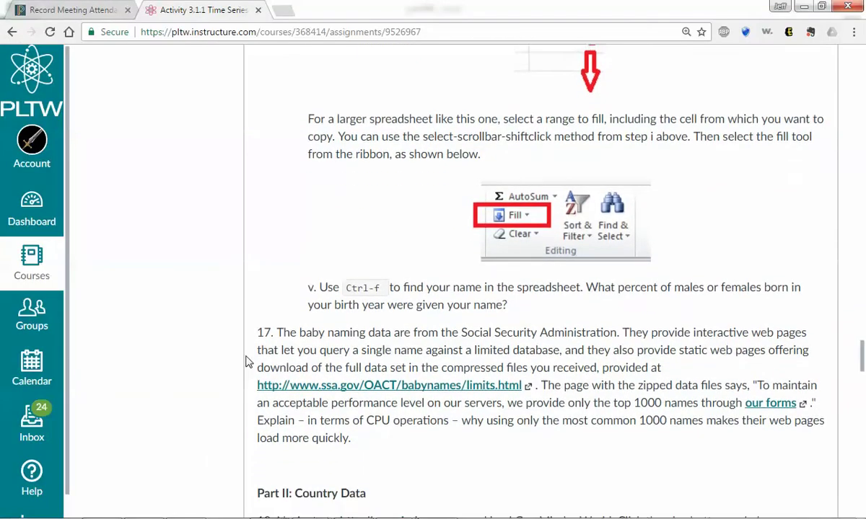
{"action": "scroll", "coordinate": [245, 361], "scroll_direction": "down", "scroll_amount": 3}
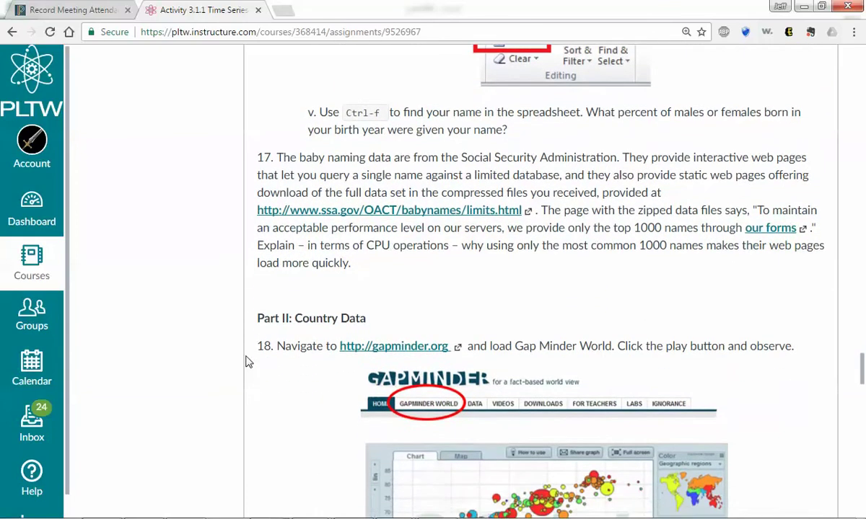
{"action": "scroll", "coordinate": [245, 361], "scroll_direction": "up", "scroll_amount": 4}
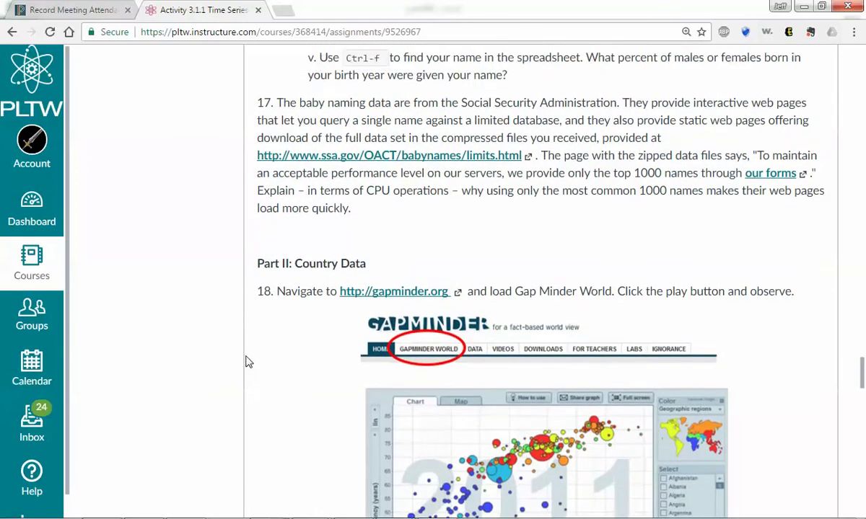
{"action": "scroll", "coordinate": [245, 361], "scroll_direction": "up", "scroll_amount": 2}
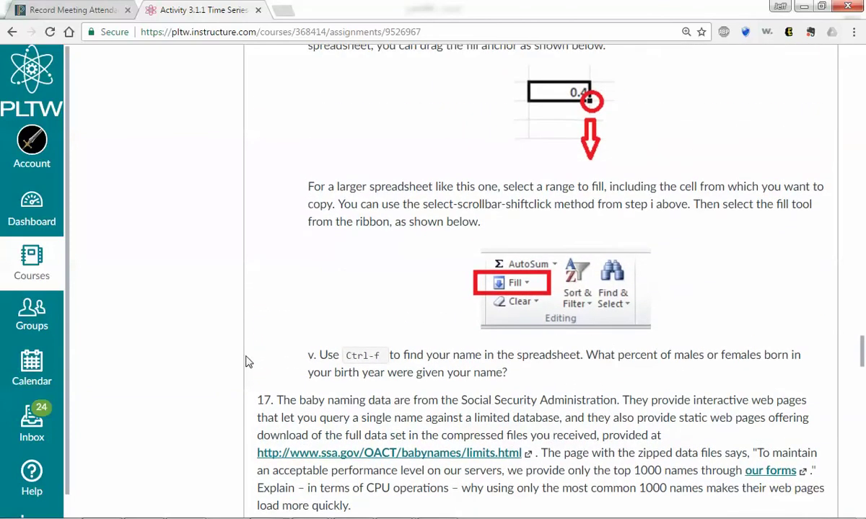
Switch back to Excel and search the sheet for your own first name, going through the female and male matches, and end the search
{"action": "key", "text": "alt+Tab"}
{"action": "key", "text": "Page_Up"}
{"action": "key", "text": "Page_Up"}
{"action": "key", "text": "Page_Up"}
{"action": "key", "text": "Page_Up"}
{"action": "key", "text": "Page_Up"}
{"action": "key", "text": "Page_Up"}
{"action": "key", "text": "Page_Up"}
{"action": "key", "text": "Page_Up"}
{"action": "key", "text": "Page_Up"}
{"action": "key", "text": "Page_Up"}
{"action": "key", "text": "Page_Up"}
{"action": "key", "text": "Page_Up"}
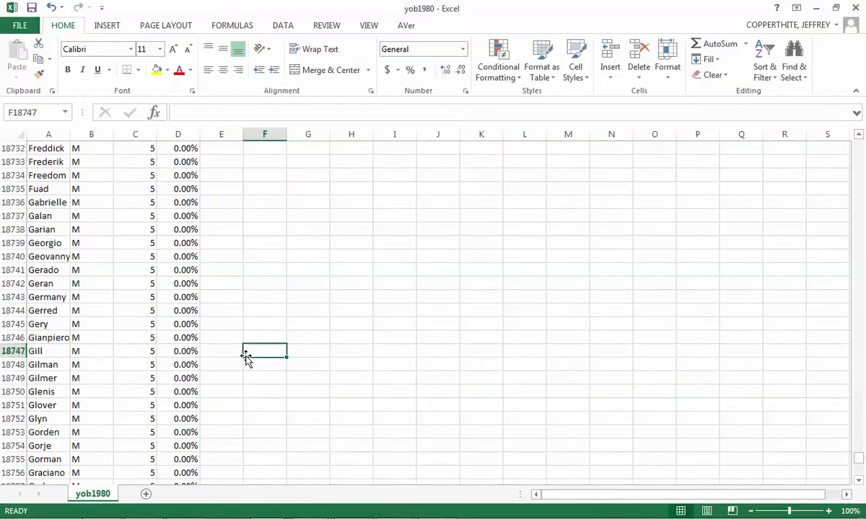
{"action": "key", "text": "ctrl+f"}
{"action": "type", "text": "Jeffrey"}
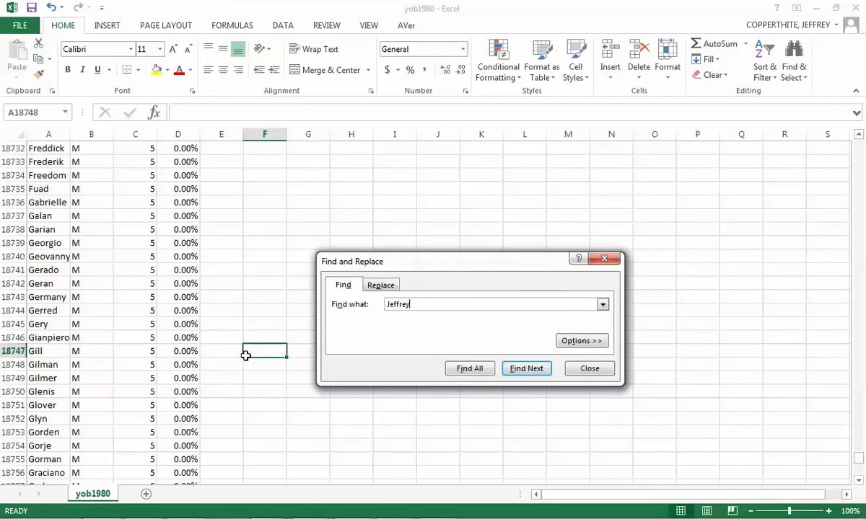
{"action": "key", "text": "Return"}
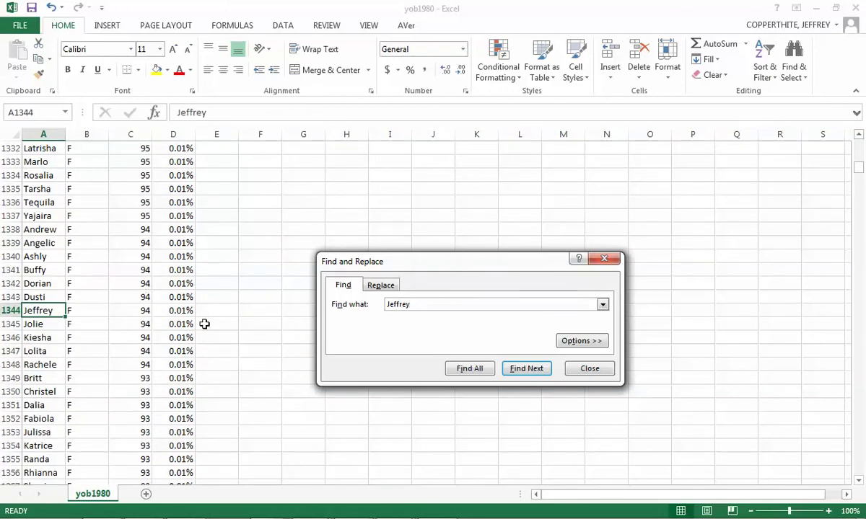
{"action": "left_click", "coordinate": [526, 369]}
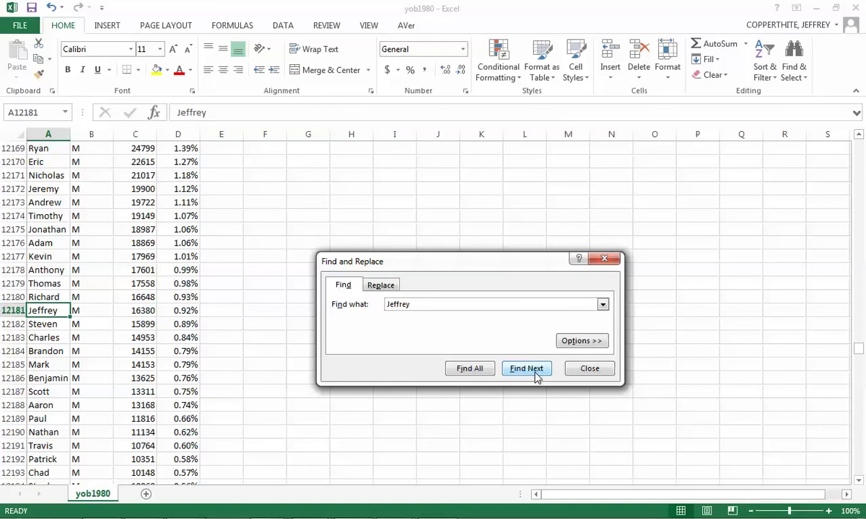
{"action": "left_click", "coordinate": [536, 375]}
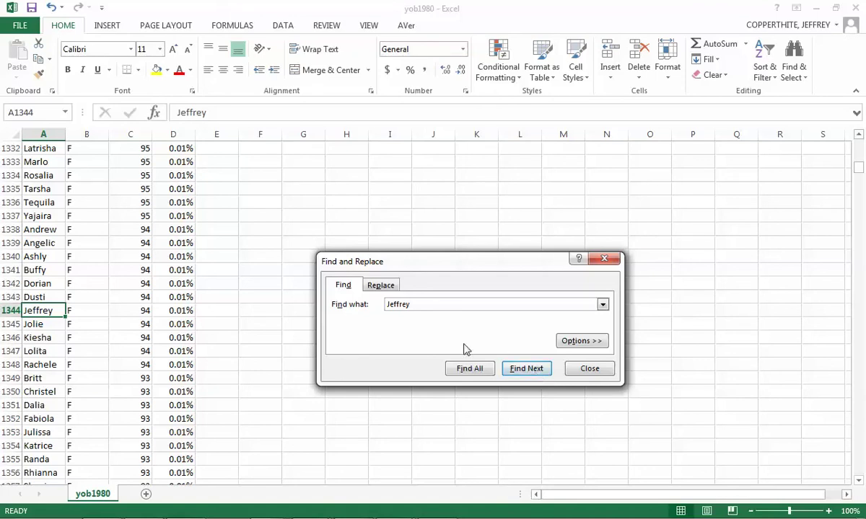
{"action": "left_click", "coordinate": [606, 259]}
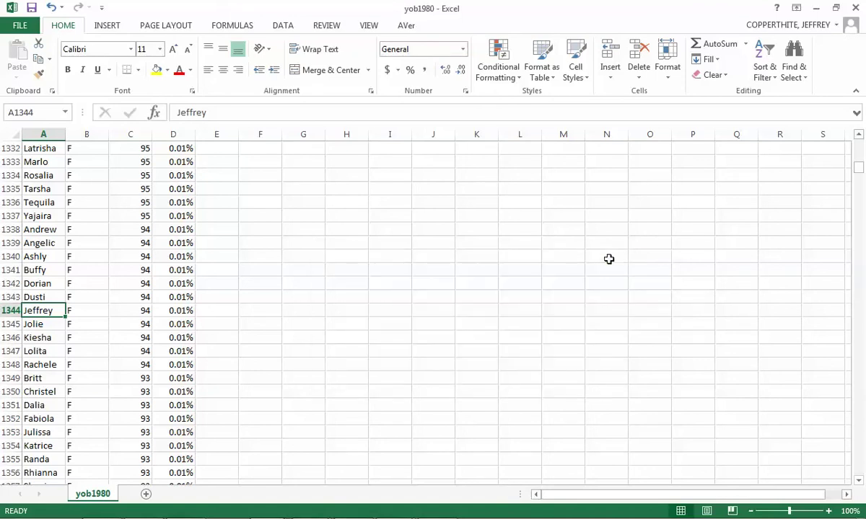